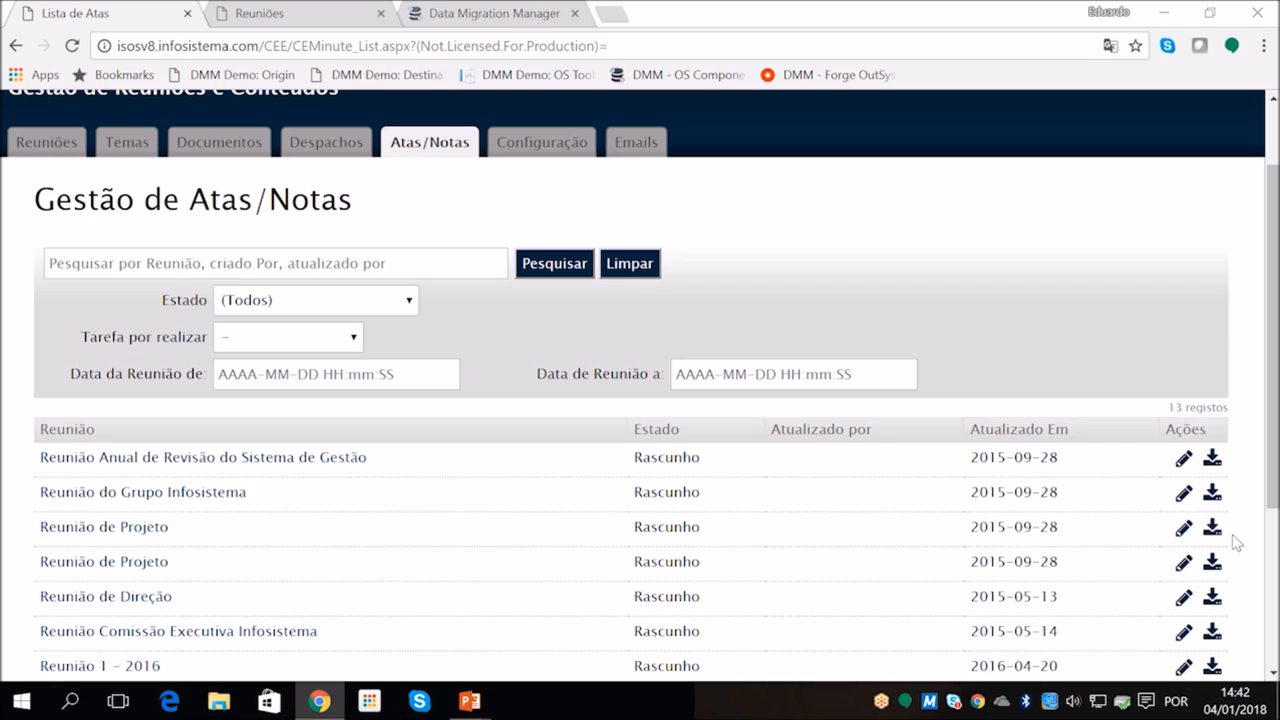
Download the minutes of the first "Reunião de Projeto" entry, view the document in Word and close it
left_click(1212, 527)
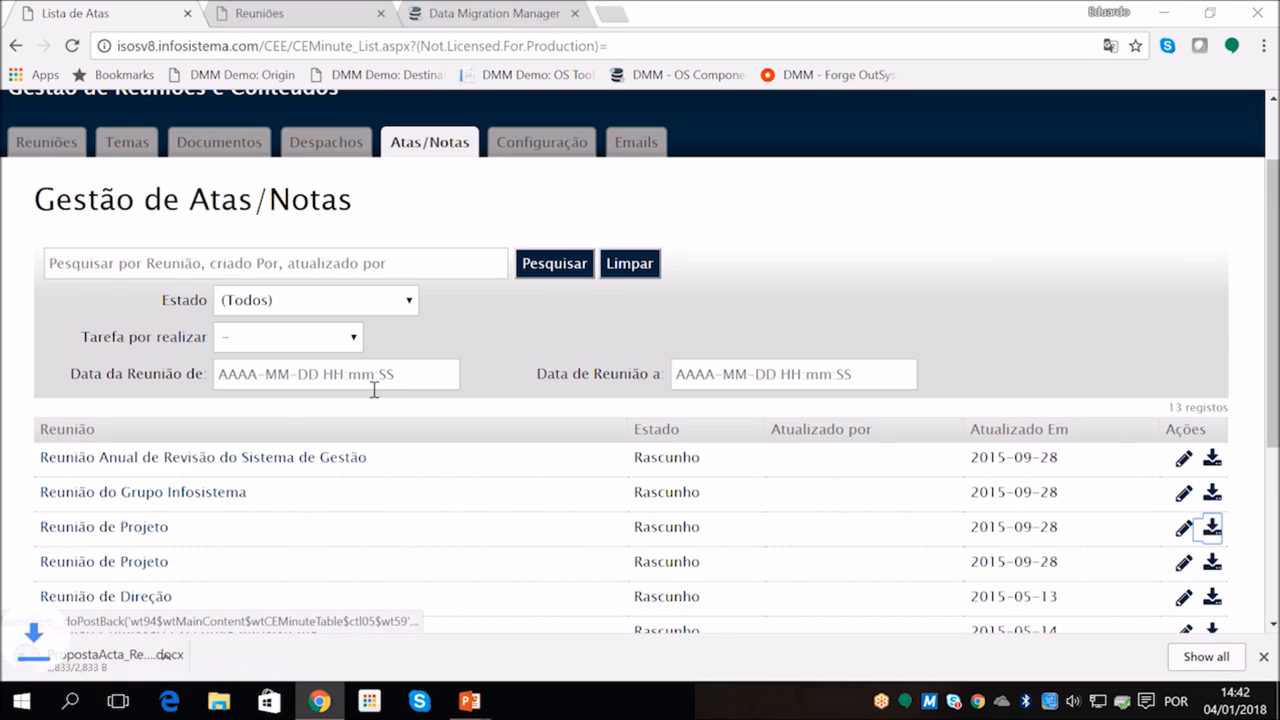
left_click(104, 658)
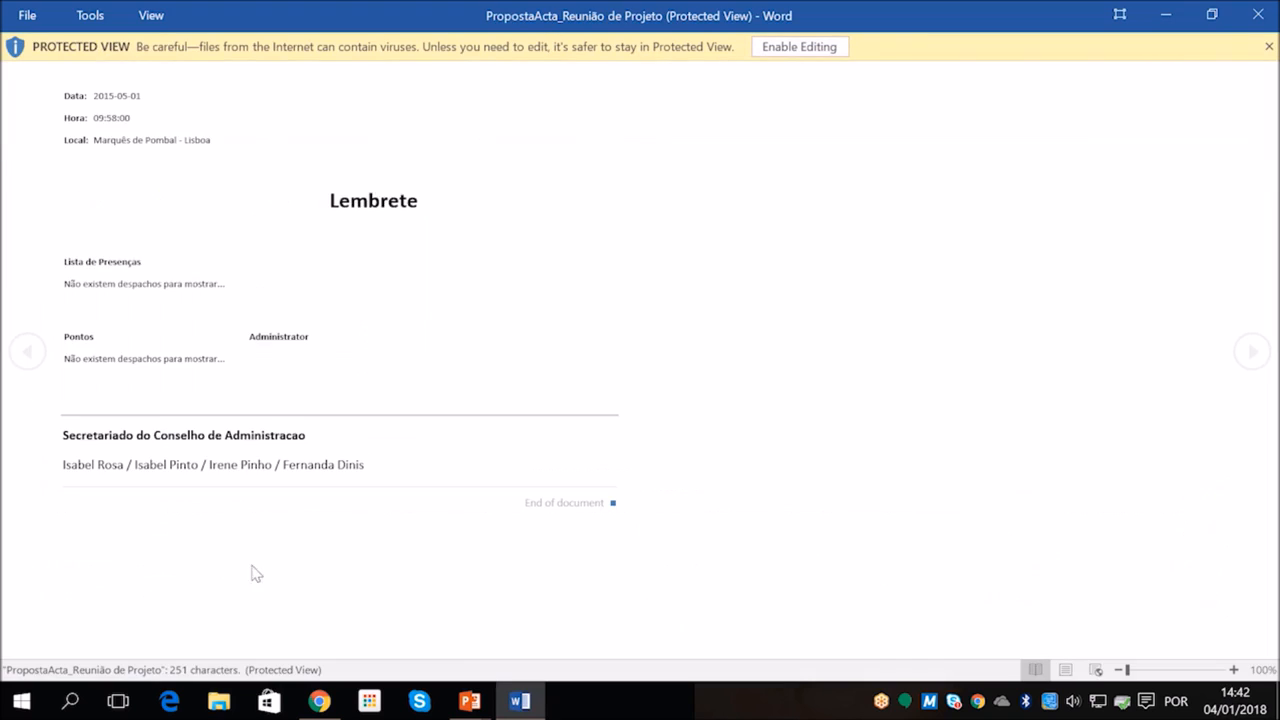
left_click(1262, 15)
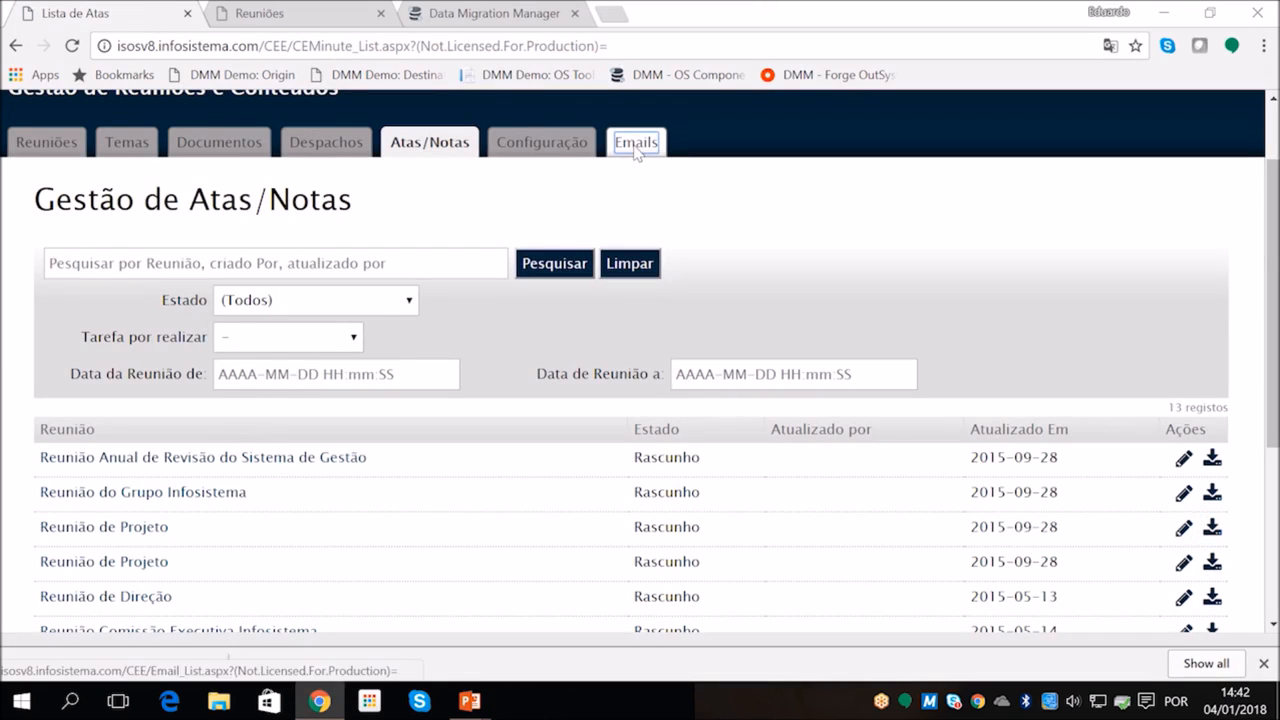
Open the Emails list of the isosv8 source application and look through its sent messages
left_click(634, 152)
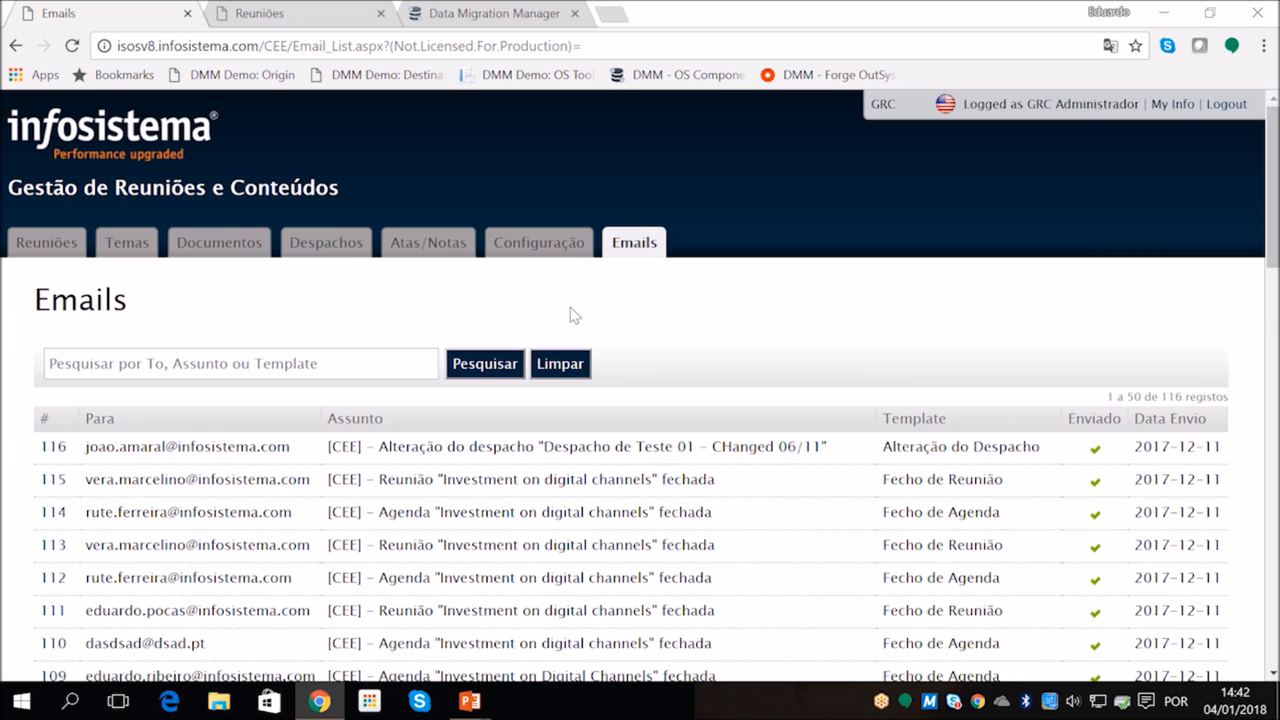
scroll(572, 308, "down", 2)
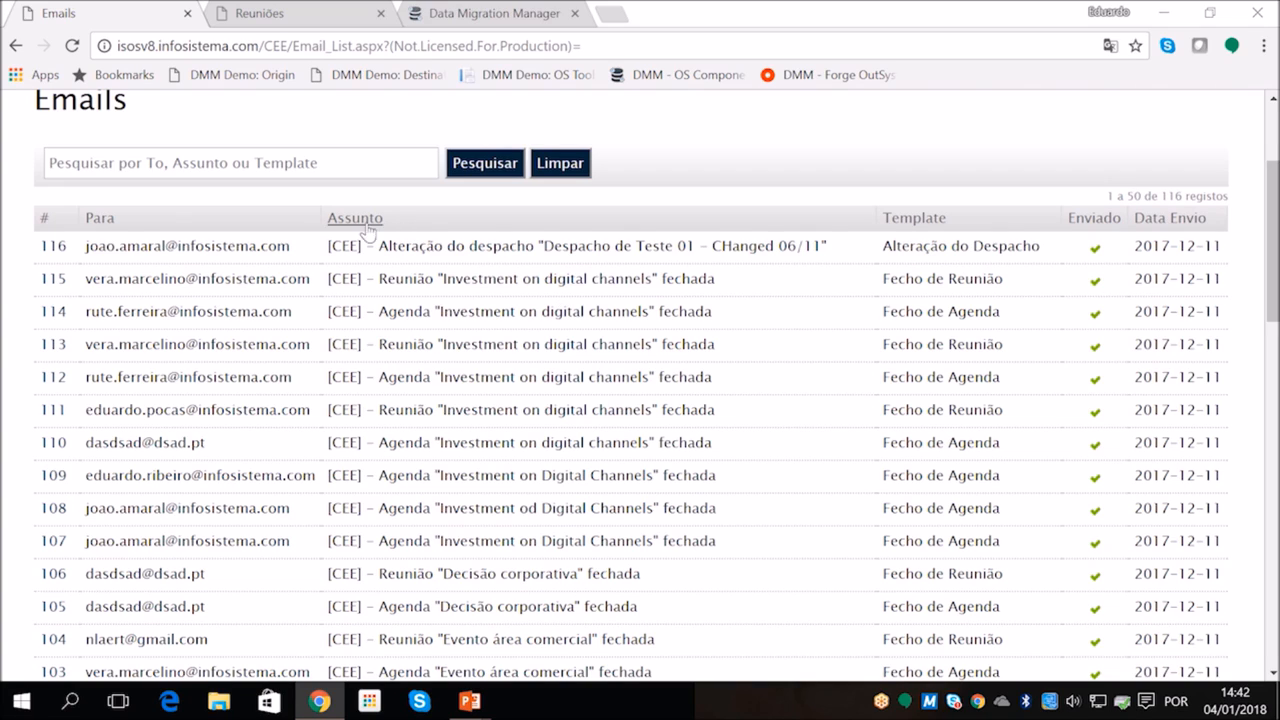
Check the meeting calendar, Documentos, Configuração and Emails pages of the isosv7 destination application for existing data
left_click(322, 8)
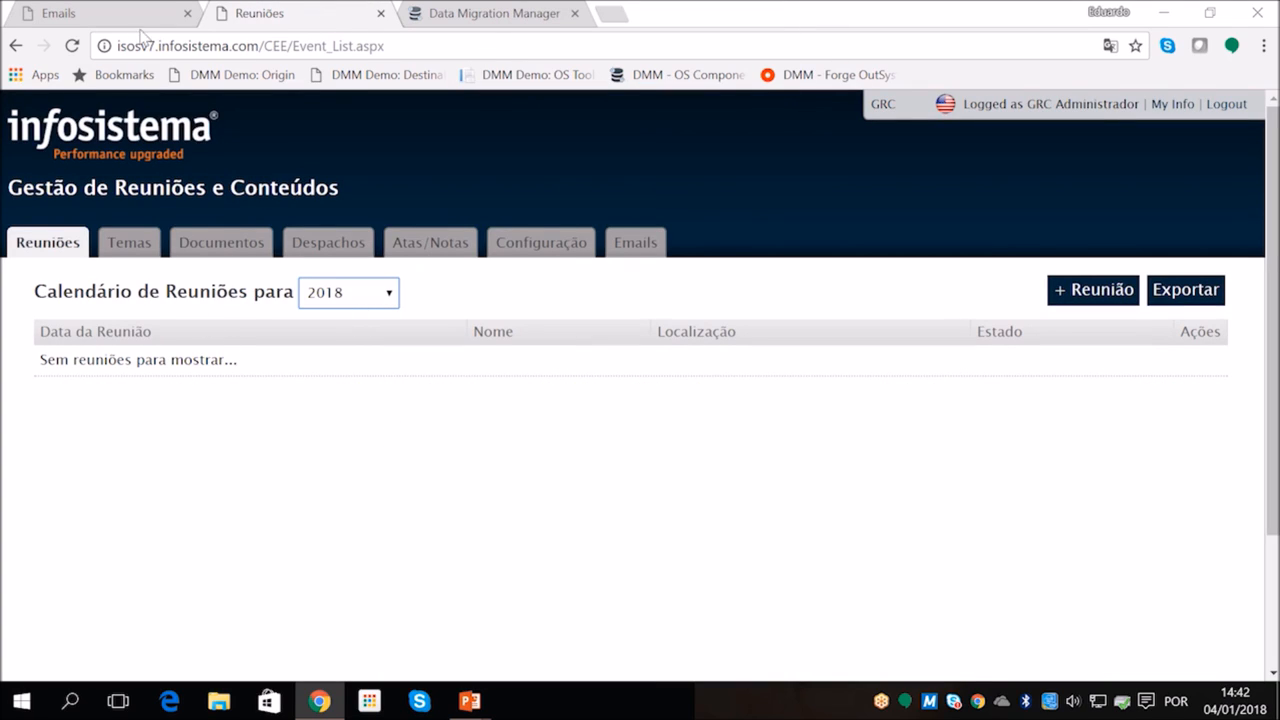
left_click(350, 305)
left_click(350, 306)
left_click(218, 250)
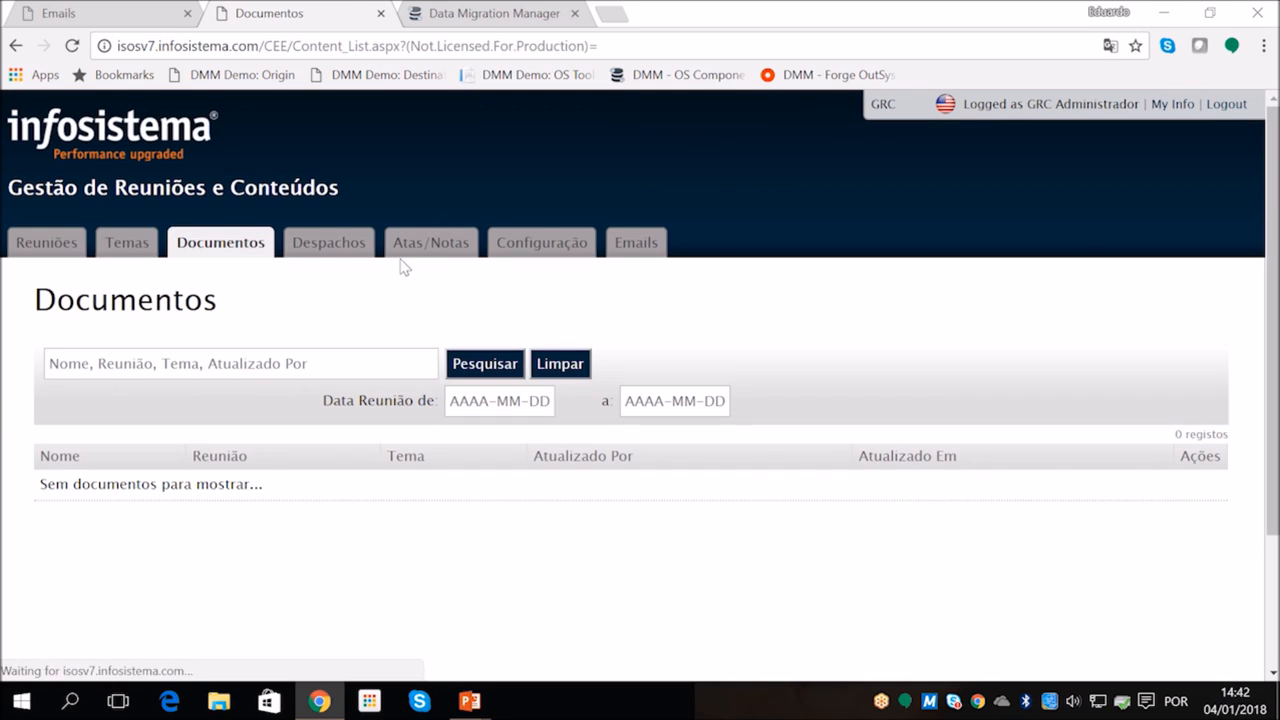
left_click(581, 250)
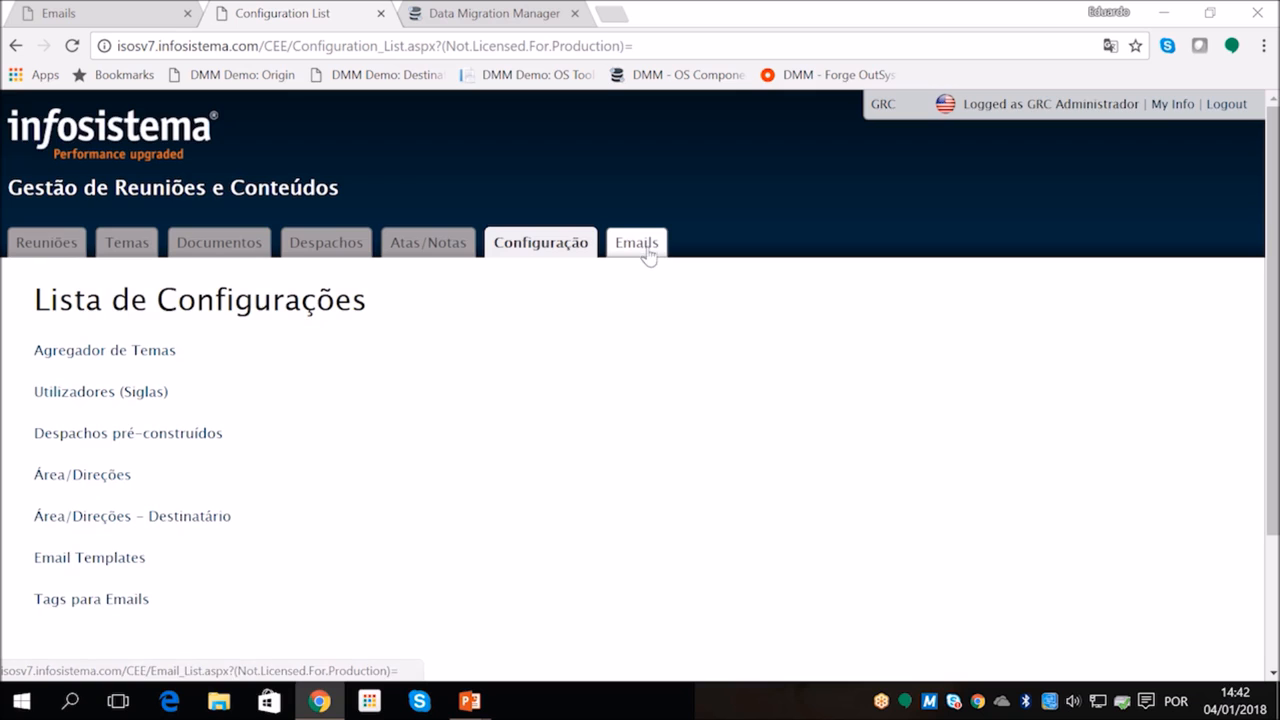
left_click(649, 252)
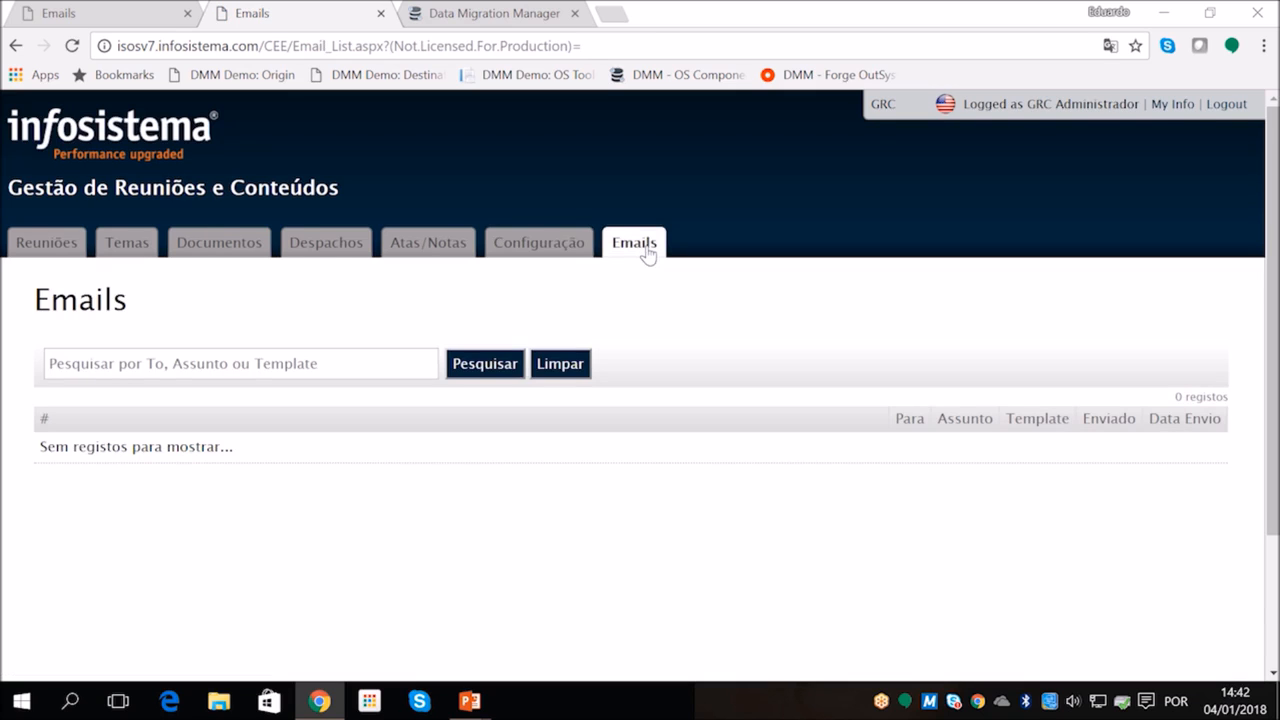
scroll(646, 254, "down", 2)
scroll(607, 362, "up", 2)
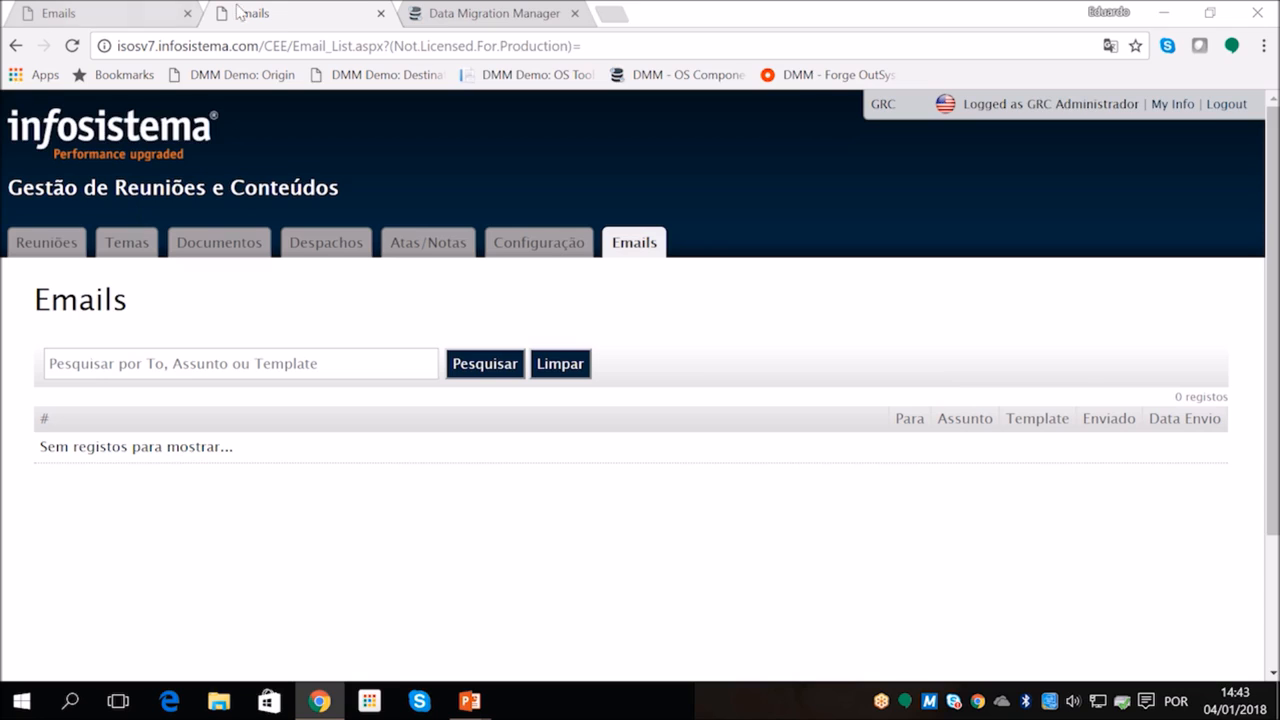
Start a migration in Data Migration Manager with DEMO Source Database as source and DEMO Destination Database as destination, and continue
left_click(447, 20)
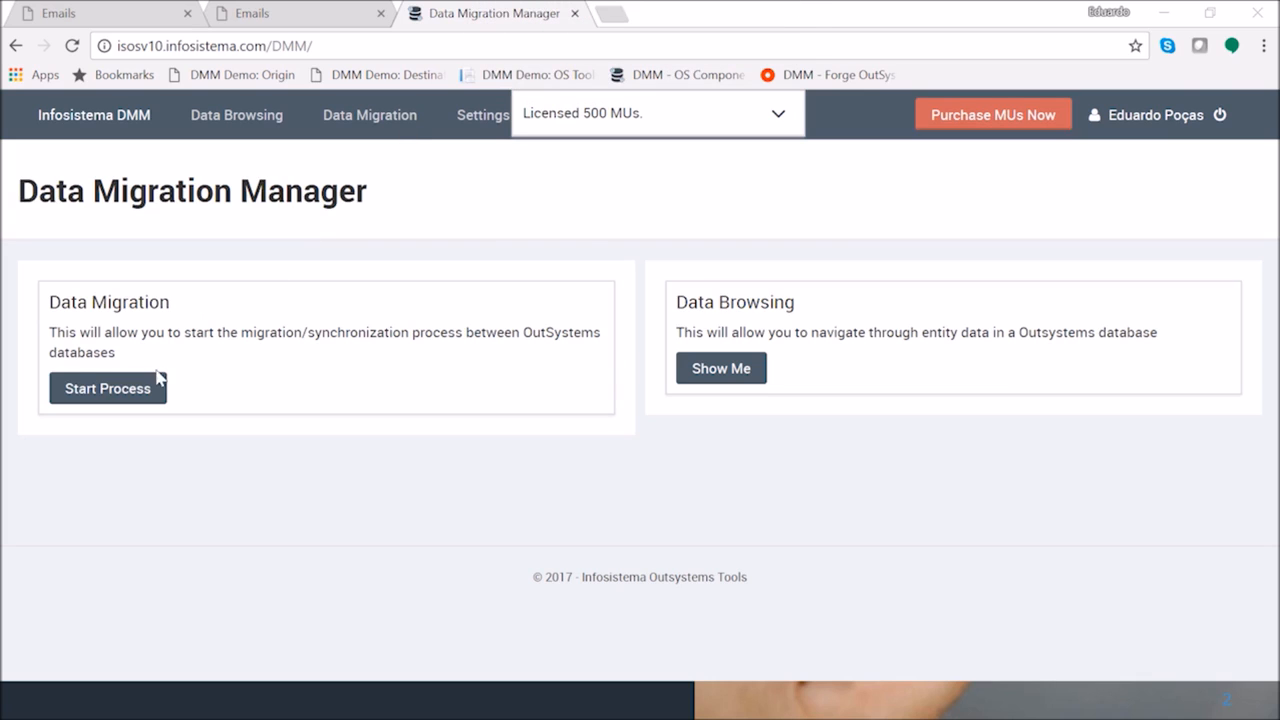
left_click(110, 396)
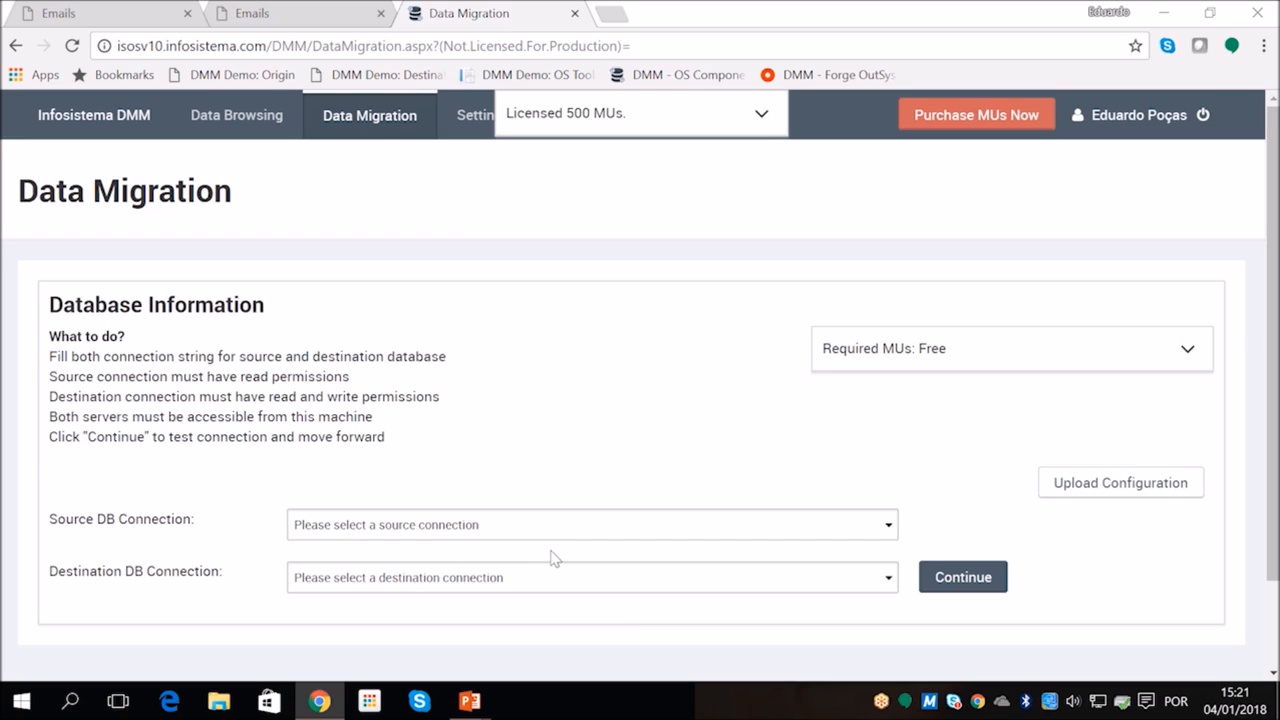
left_click(559, 536)
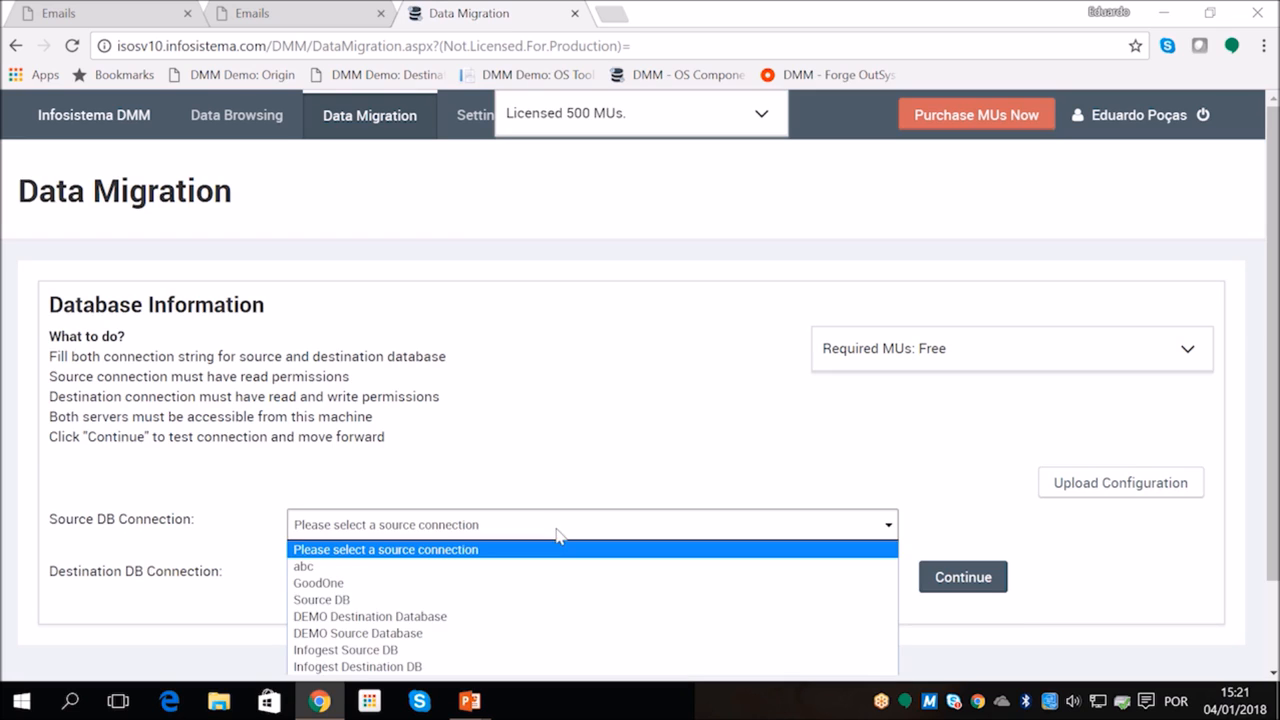
left_click(480, 634)
left_click(483, 578)
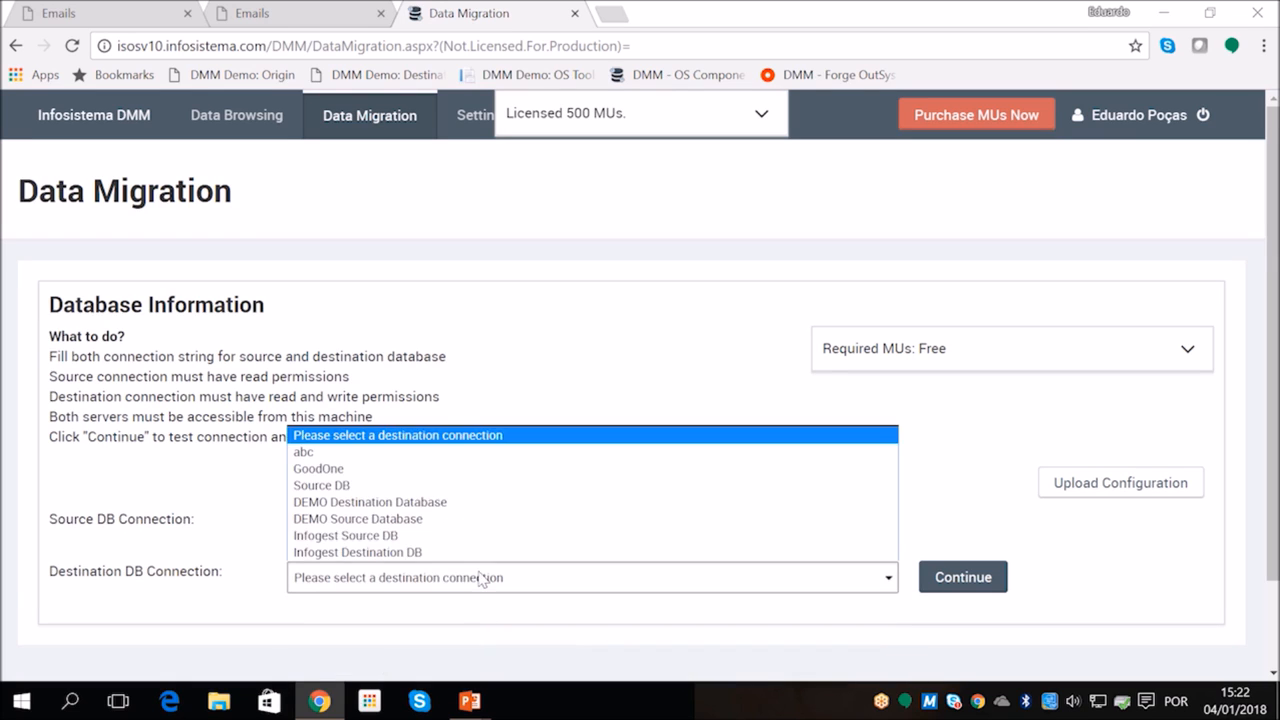
left_click(445, 503)
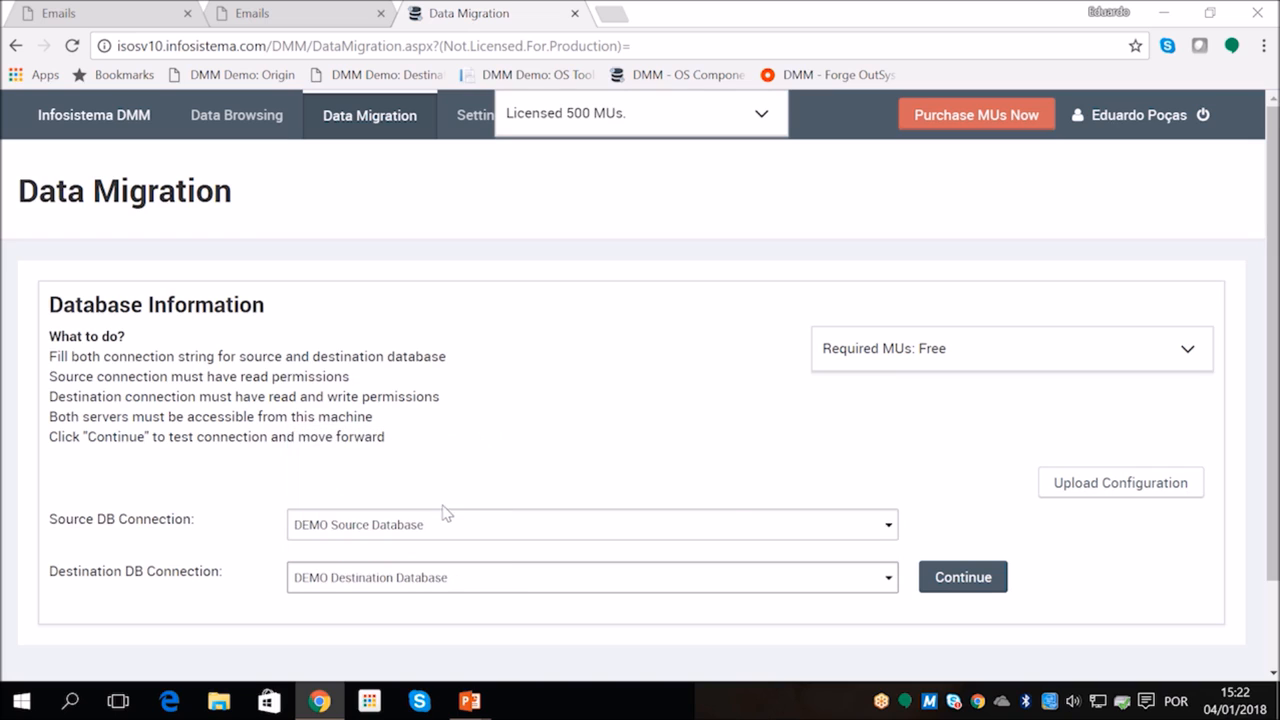
left_click(930, 582)
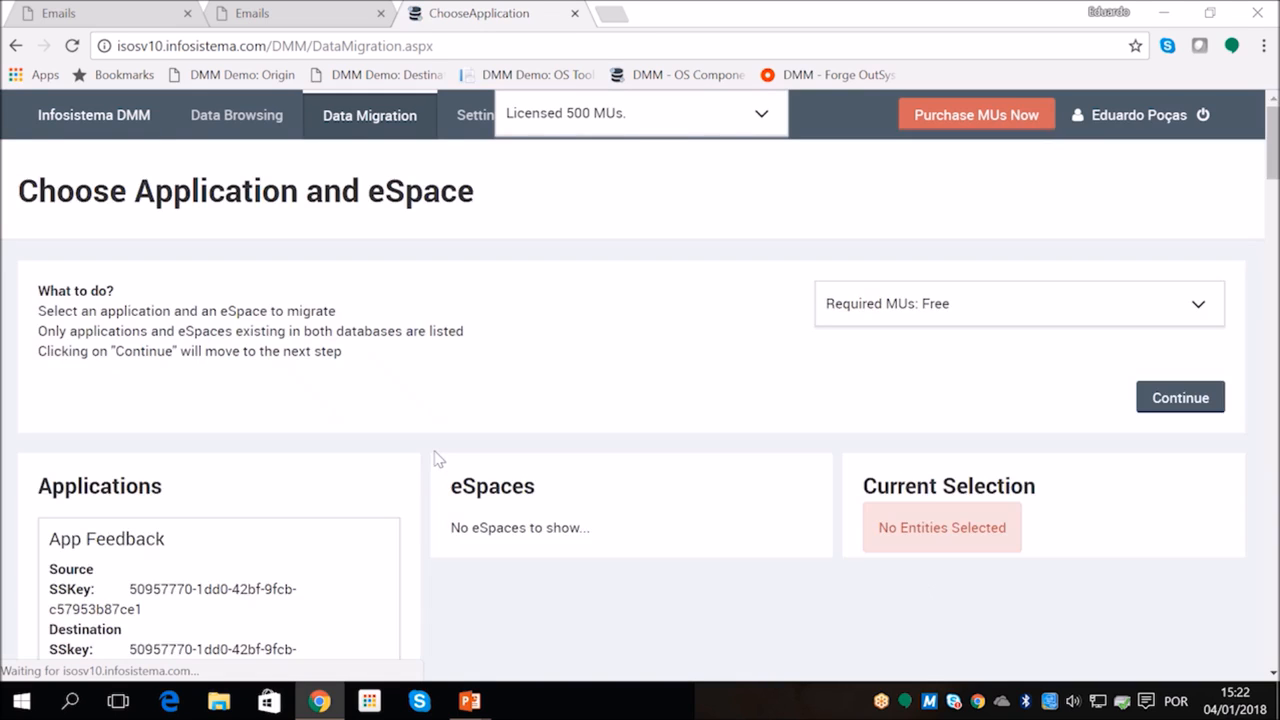
Choose the application that contains the CEE eSpace and continue to its entities
scroll(437, 458, "down", 10)
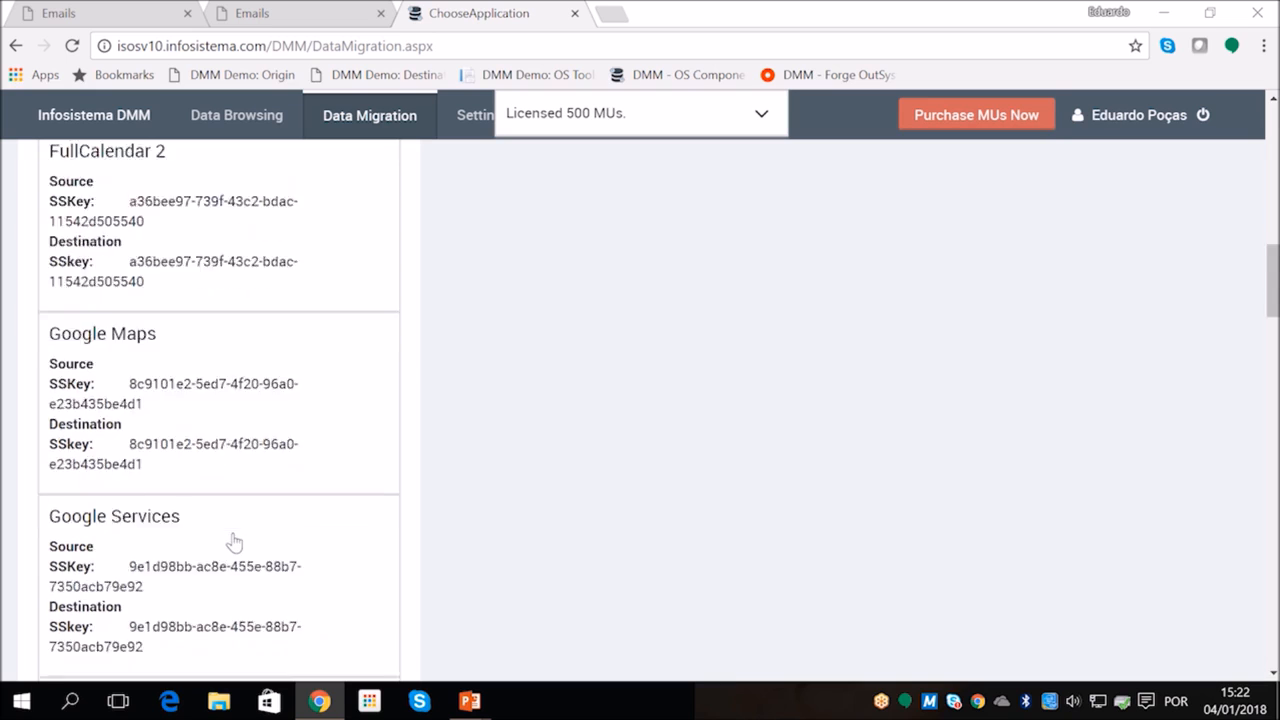
scroll(233, 541, "down", 1)
scroll(220, 517, "down", 3)
scroll(571, 531, "up", 15)
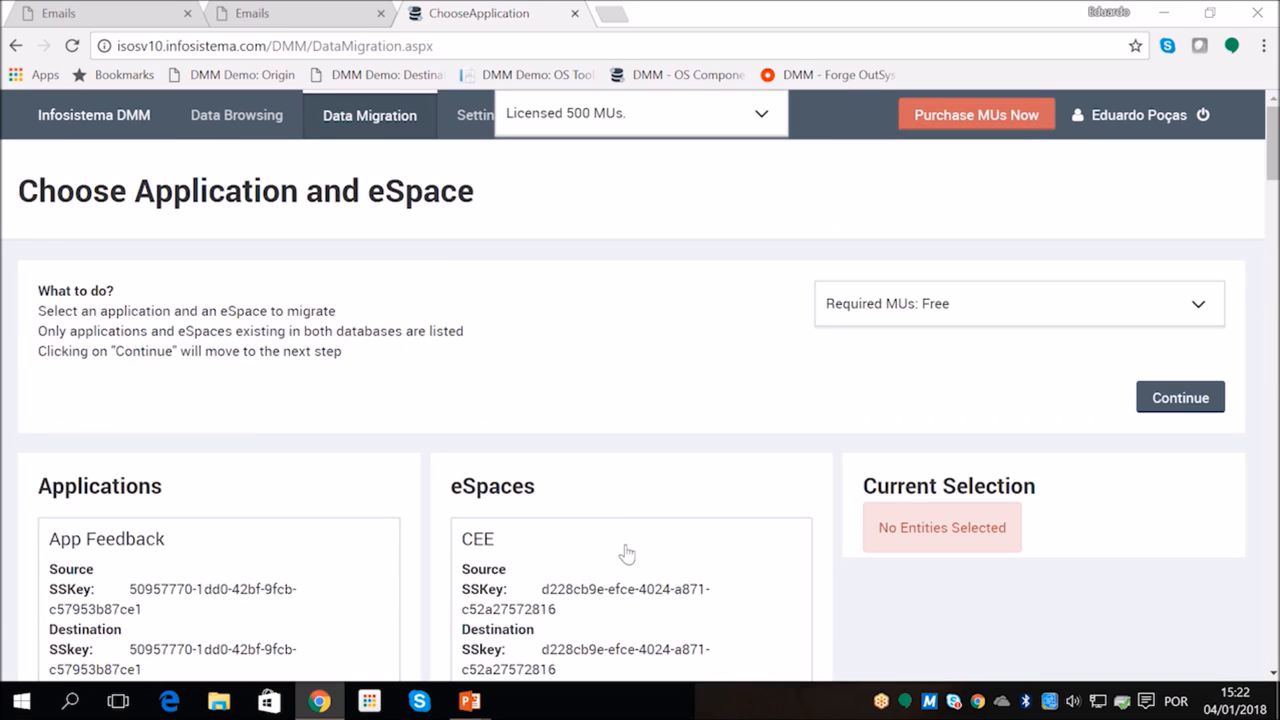
left_click(1170, 400)
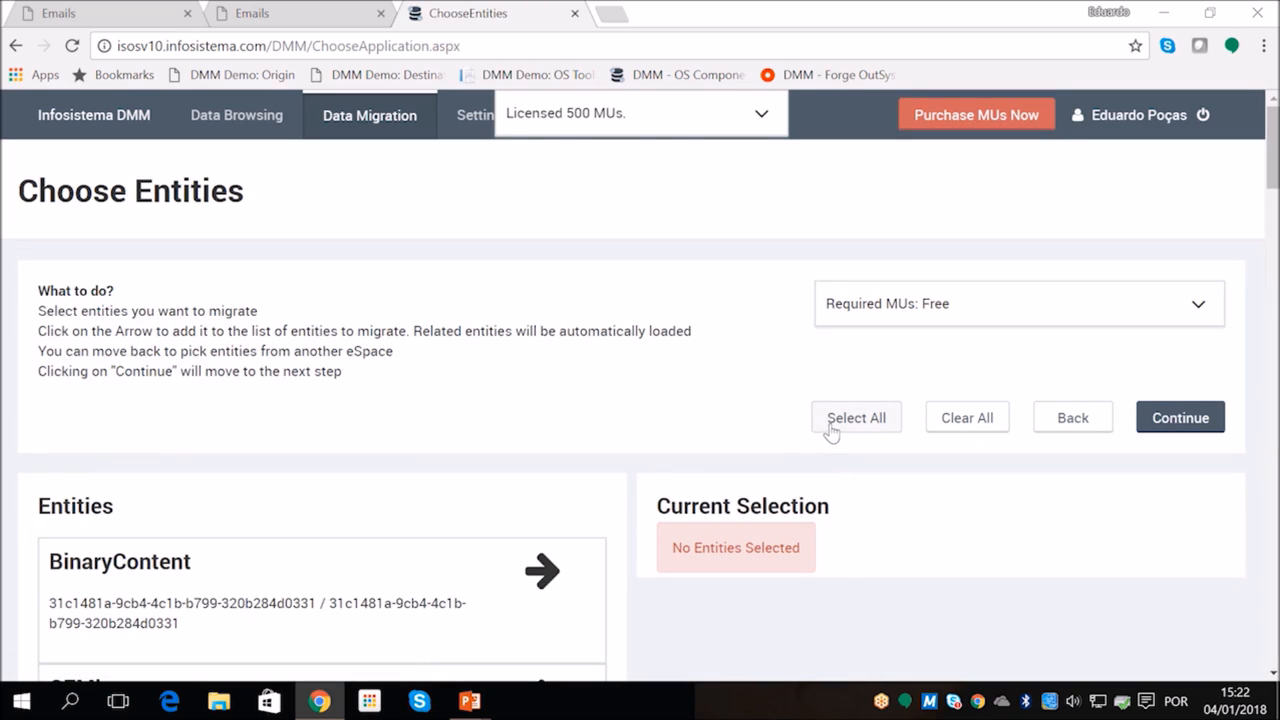
Add all entities of the CEE eSpace to the migration selection and continue to the field review
left_click(830, 428)
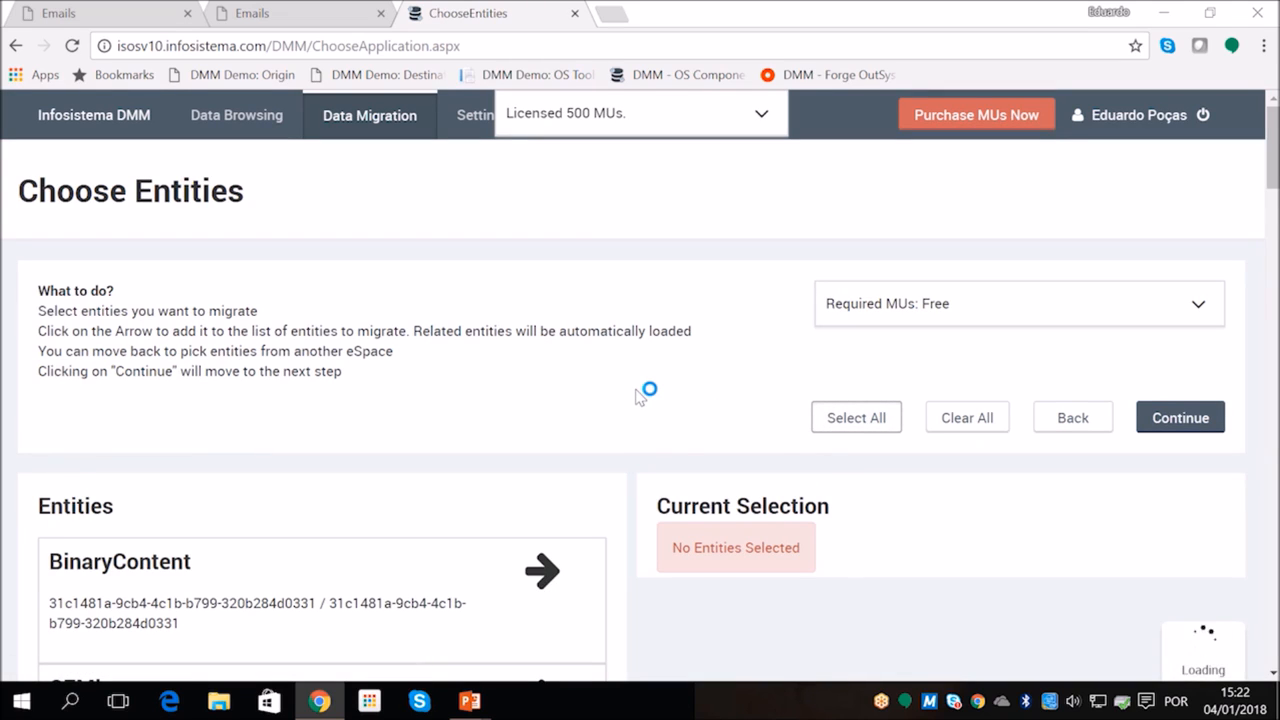
scroll(632, 398, "down", 13)
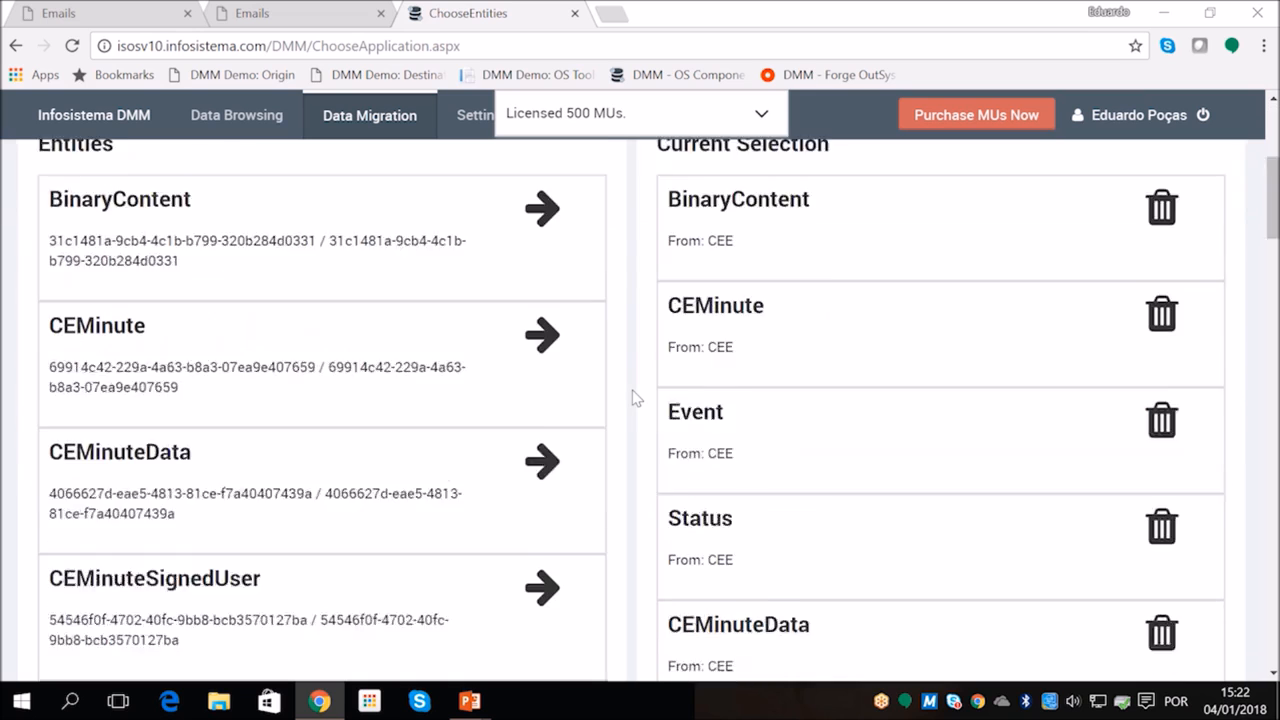
scroll(632, 398, "down", 5)
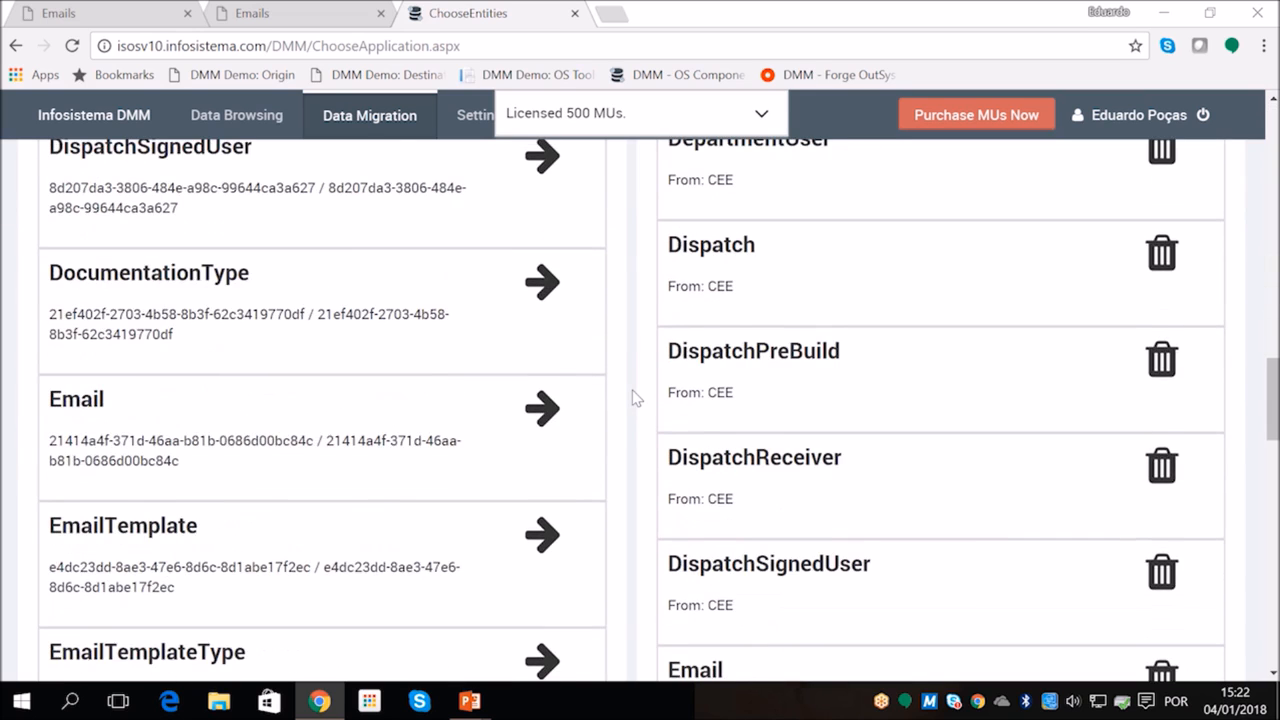
scroll(632, 398, "up", 20)
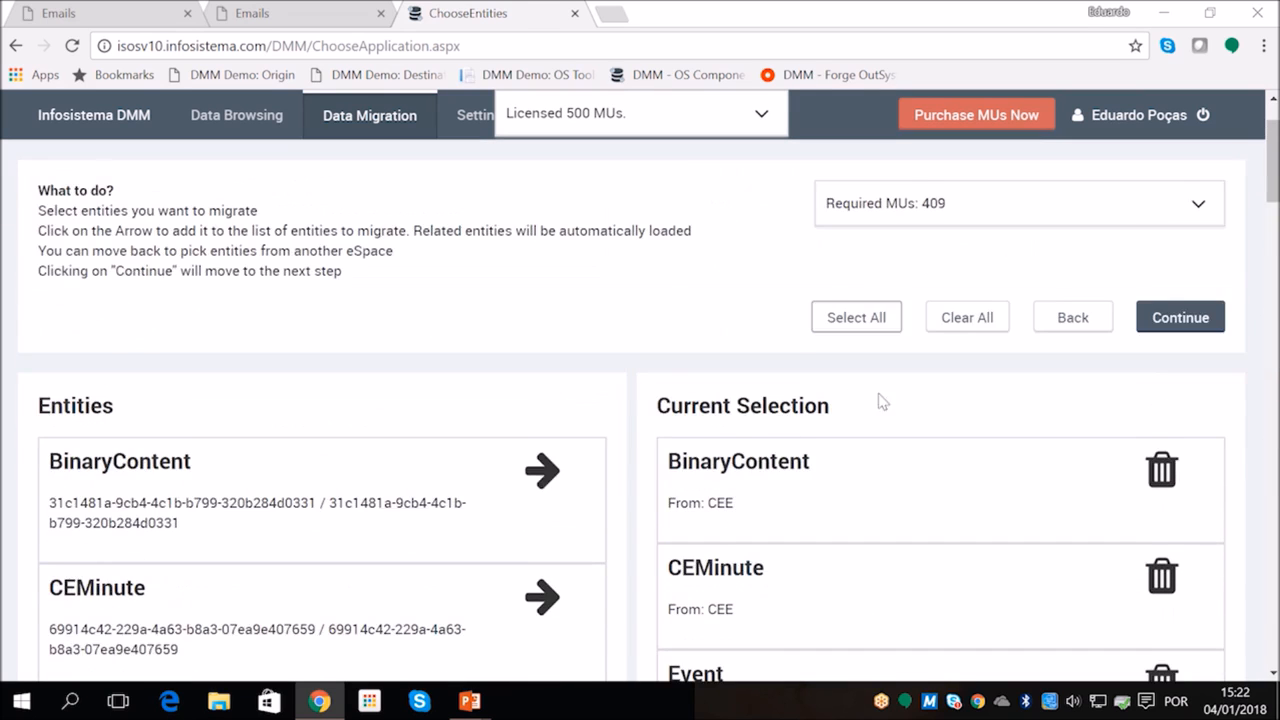
left_click(1165, 424)
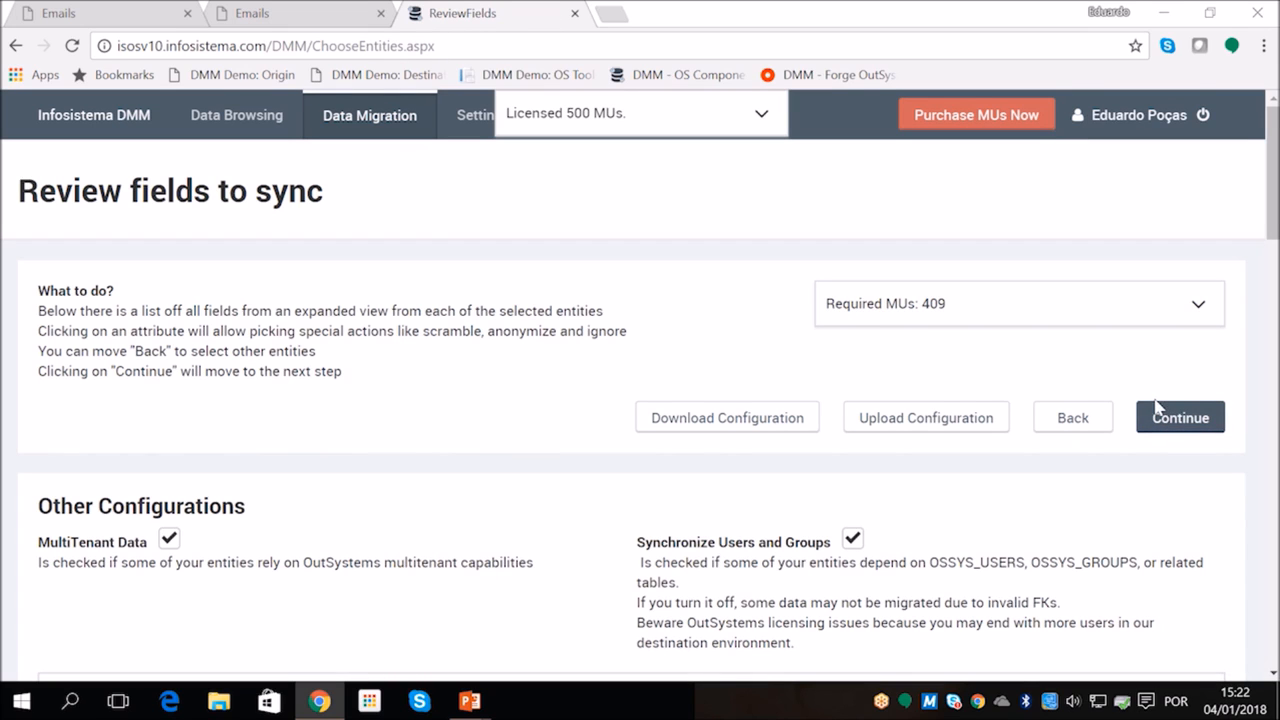
Find the Email entity among the fields to sync and expand its attributes
scroll(1108, 517, "down", 4)
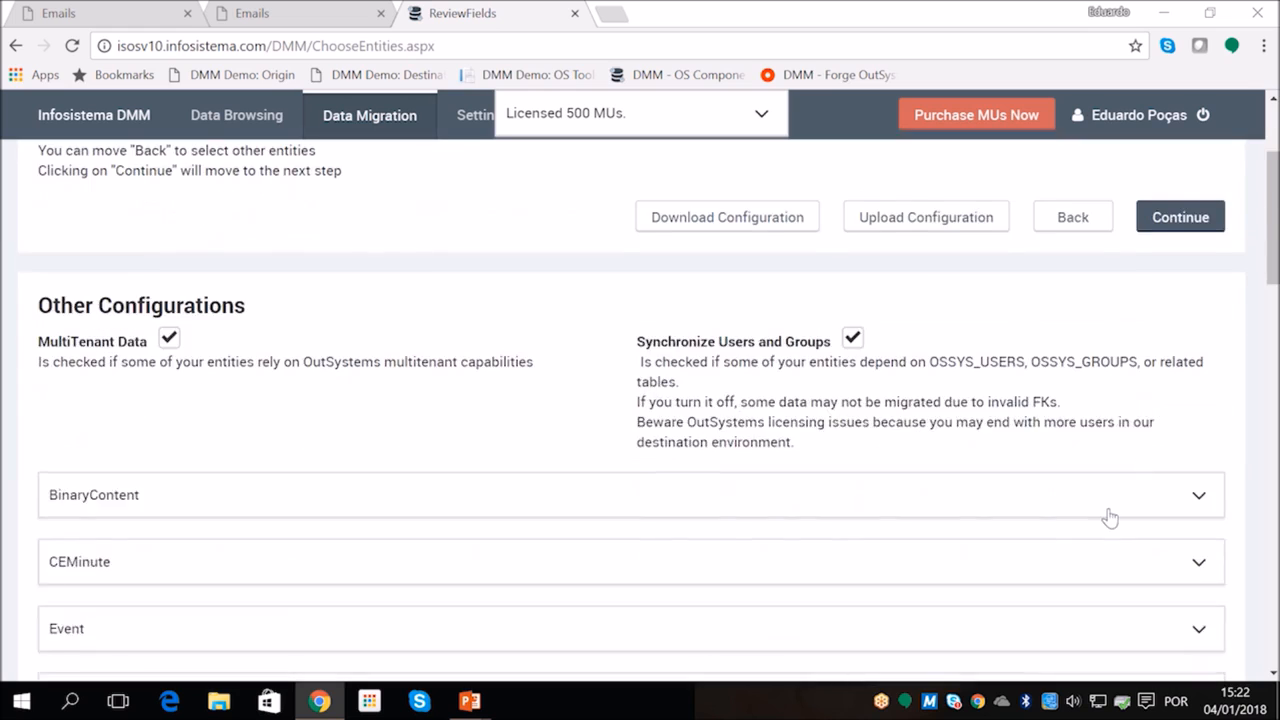
scroll(865, 523, "down", 2)
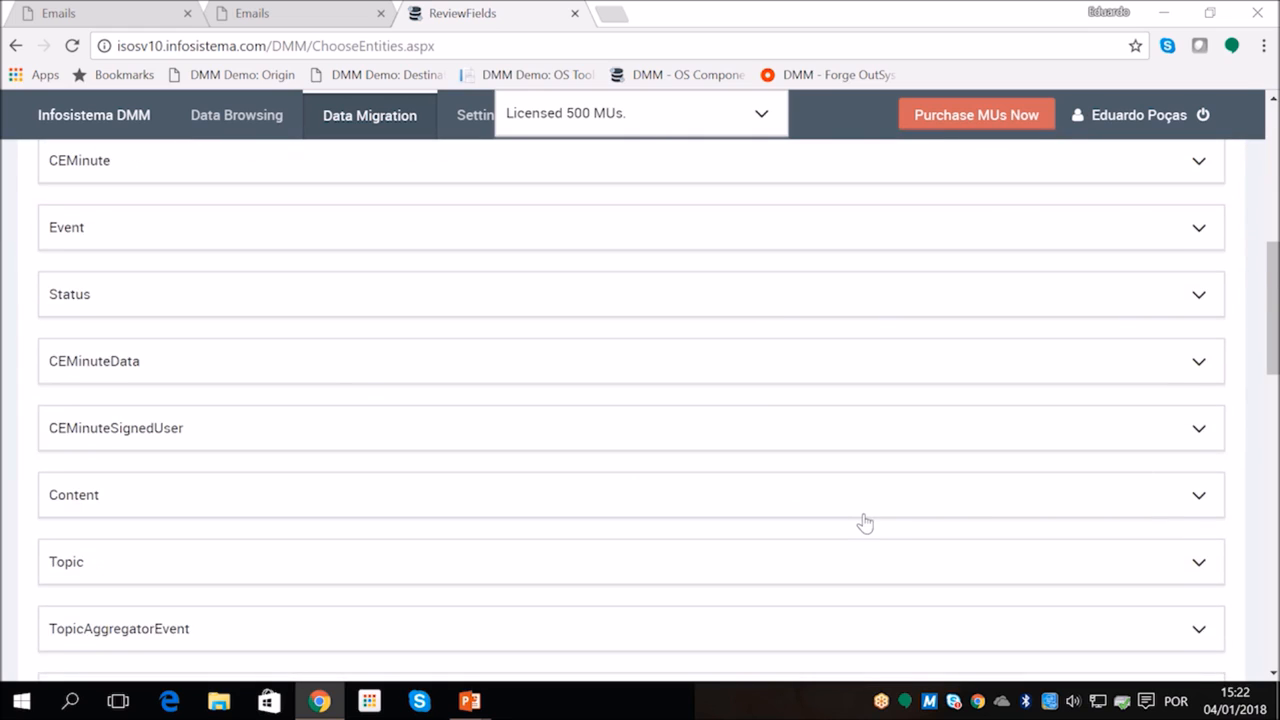
scroll(865, 523, "down", 4)
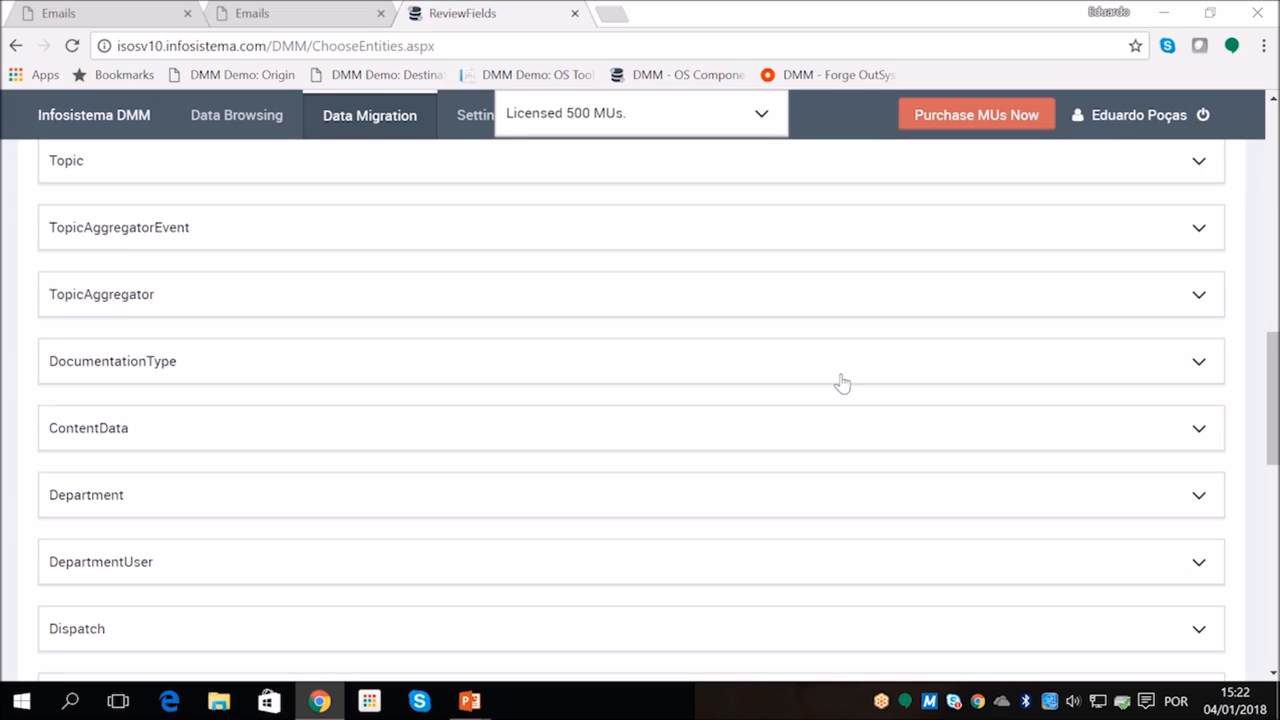
scroll(564, 414, "down", 3)
scroll(405, 477, "down", 2)
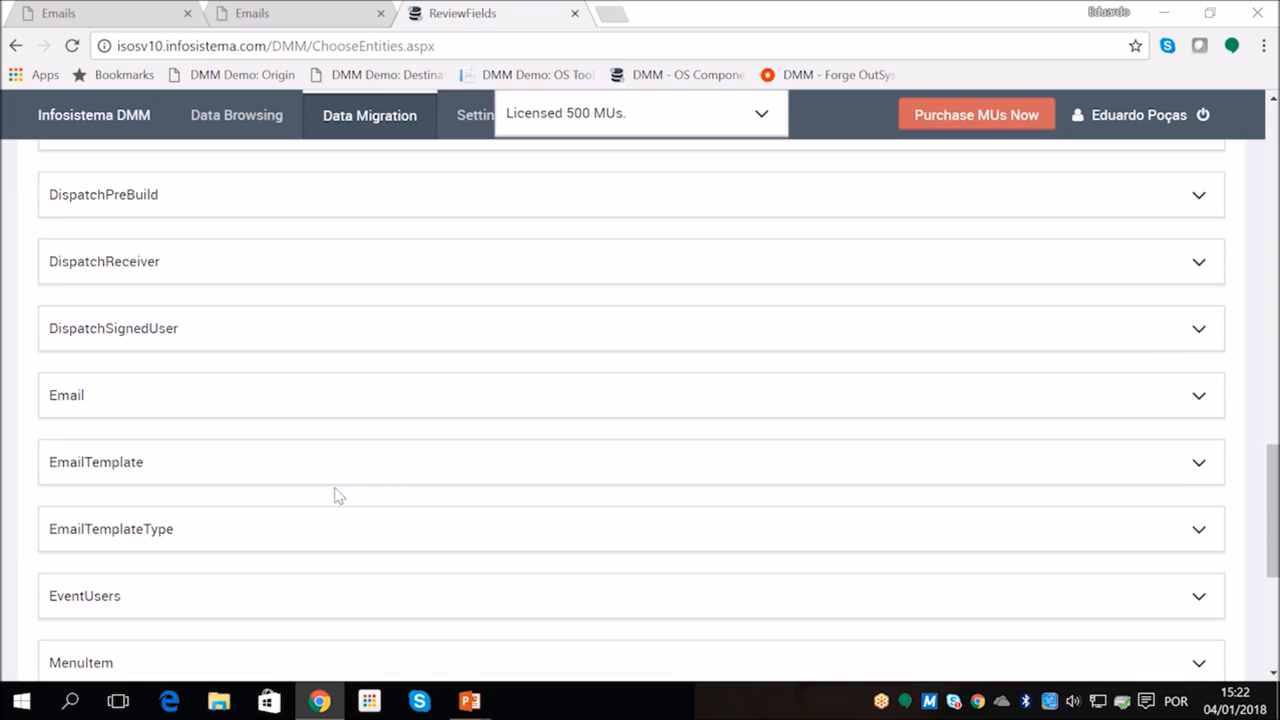
left_click(213, 393)
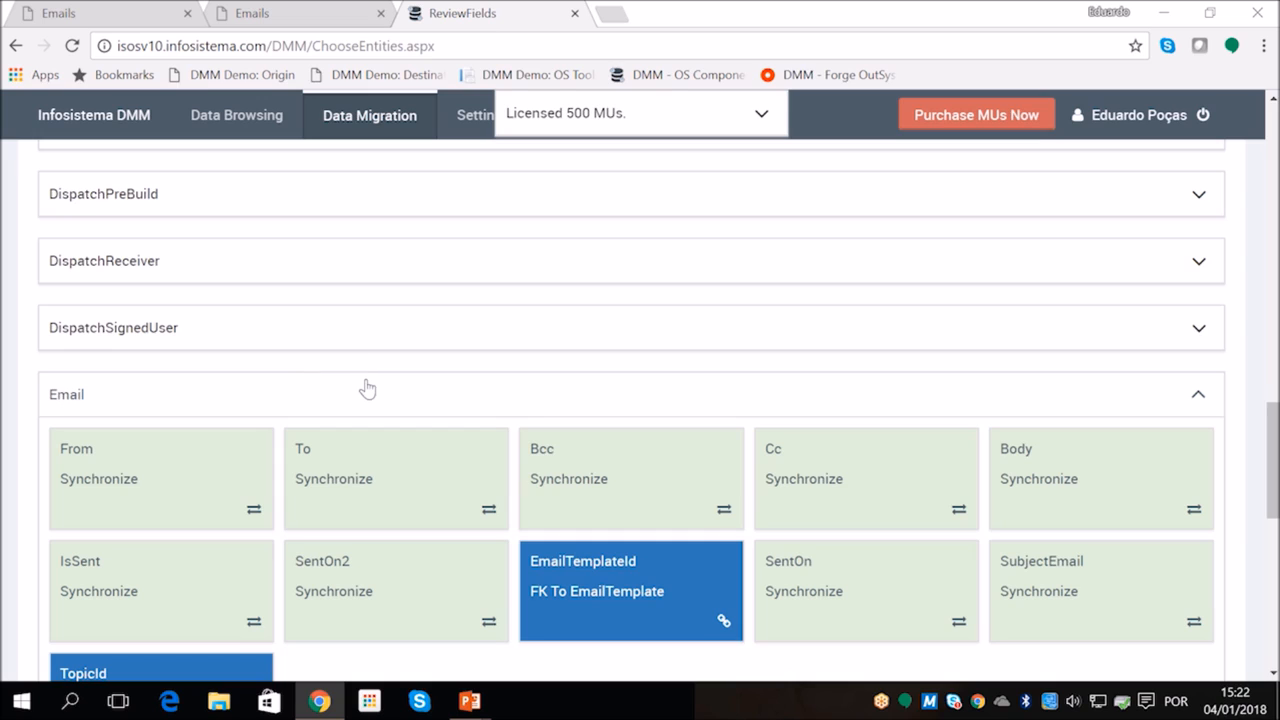
scroll(364, 389, "down", 2)
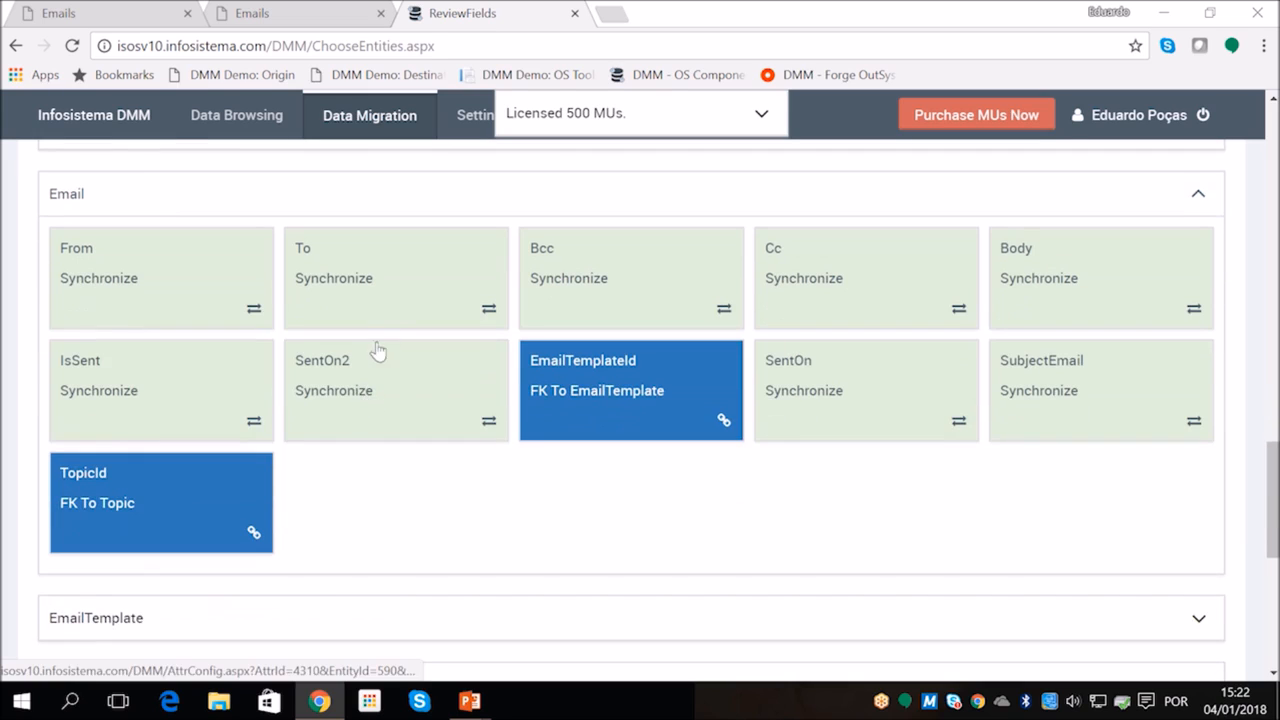
Open the special action settings for the Email entity's To attribute and preview the None and Scramble options
left_click(404, 286)
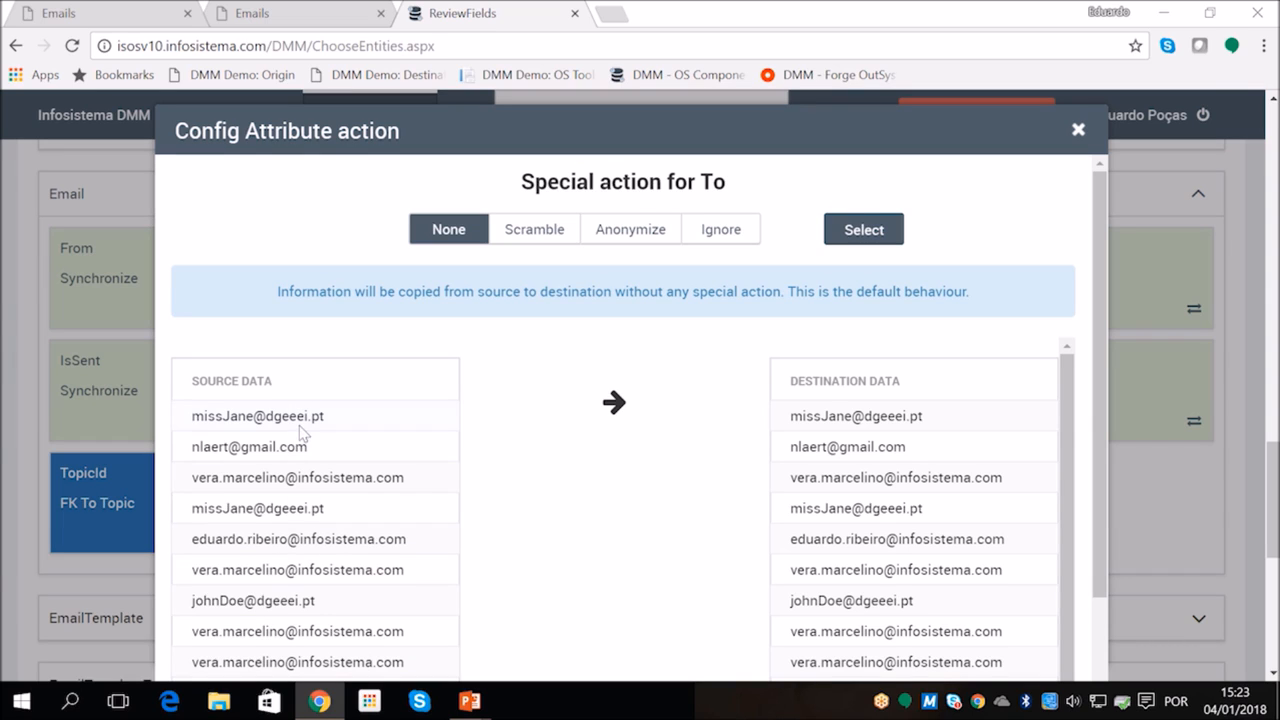
scroll(300, 432, "down", 1)
scroll(300, 432, "up", 1)
left_click(555, 236)
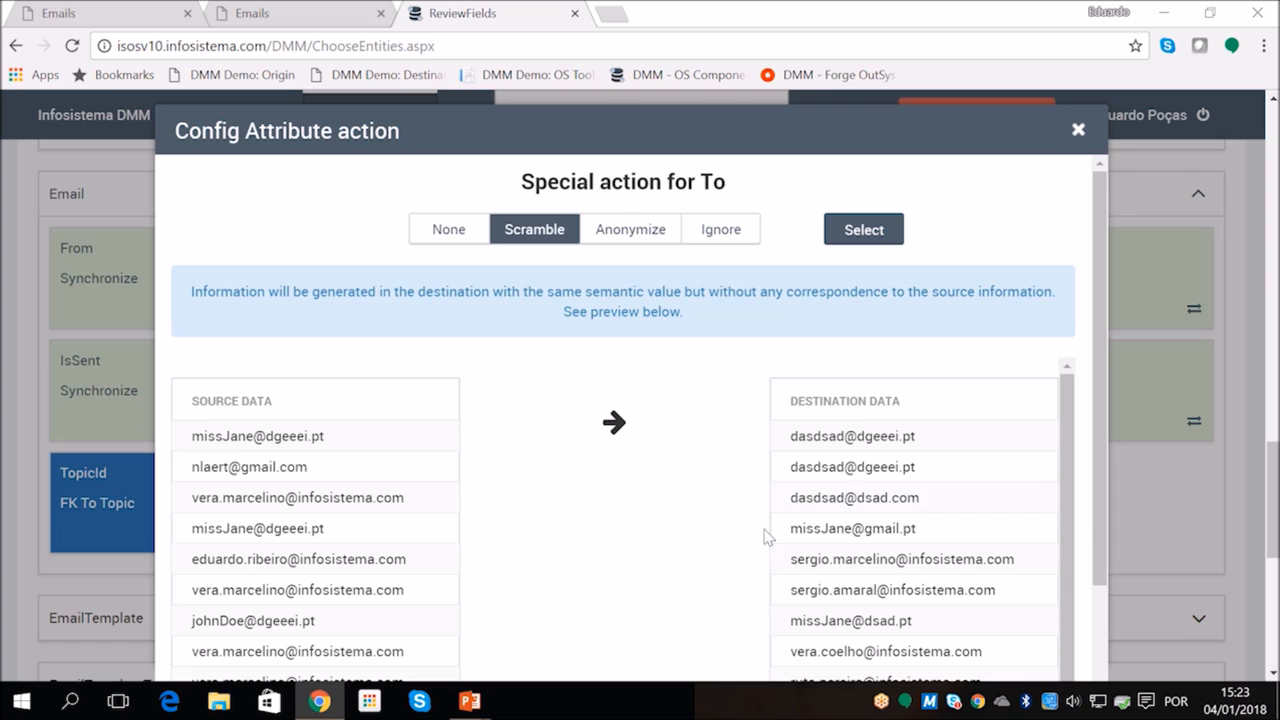
scroll(845, 460, "down", 1)
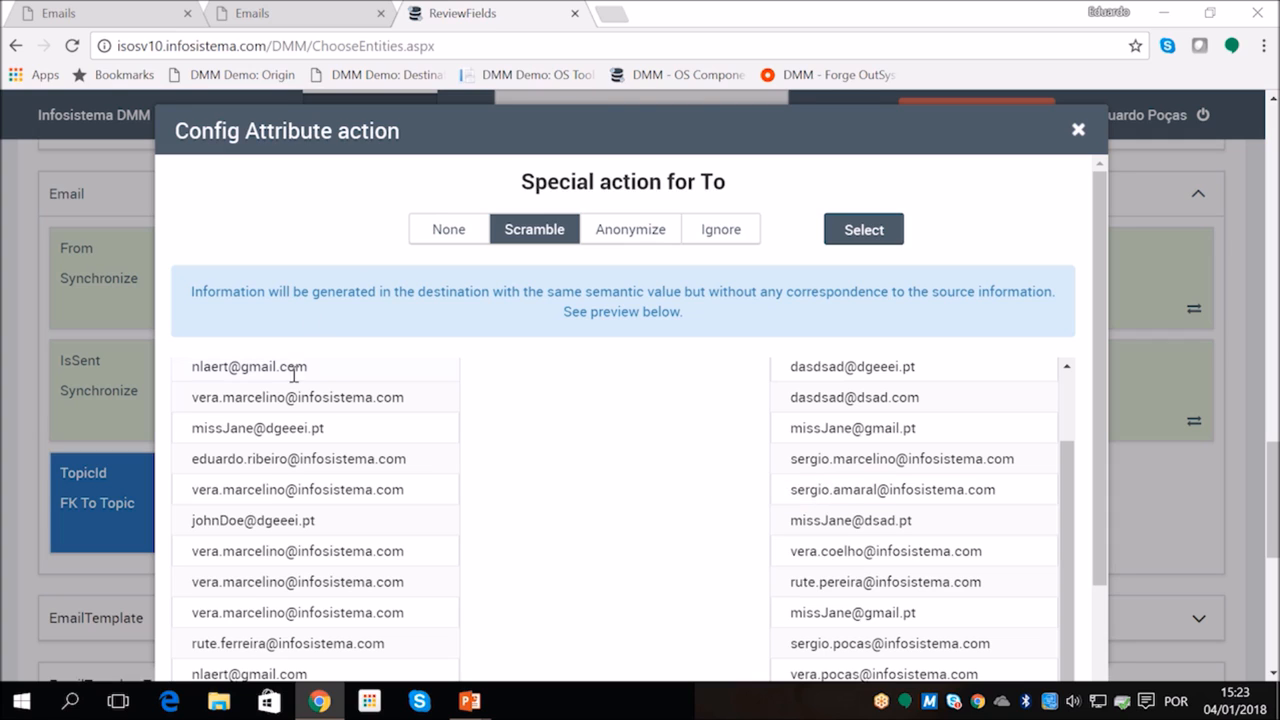
Choose Anonymize as the special action for the To attribute and review the generated destination data
left_click(626, 243)
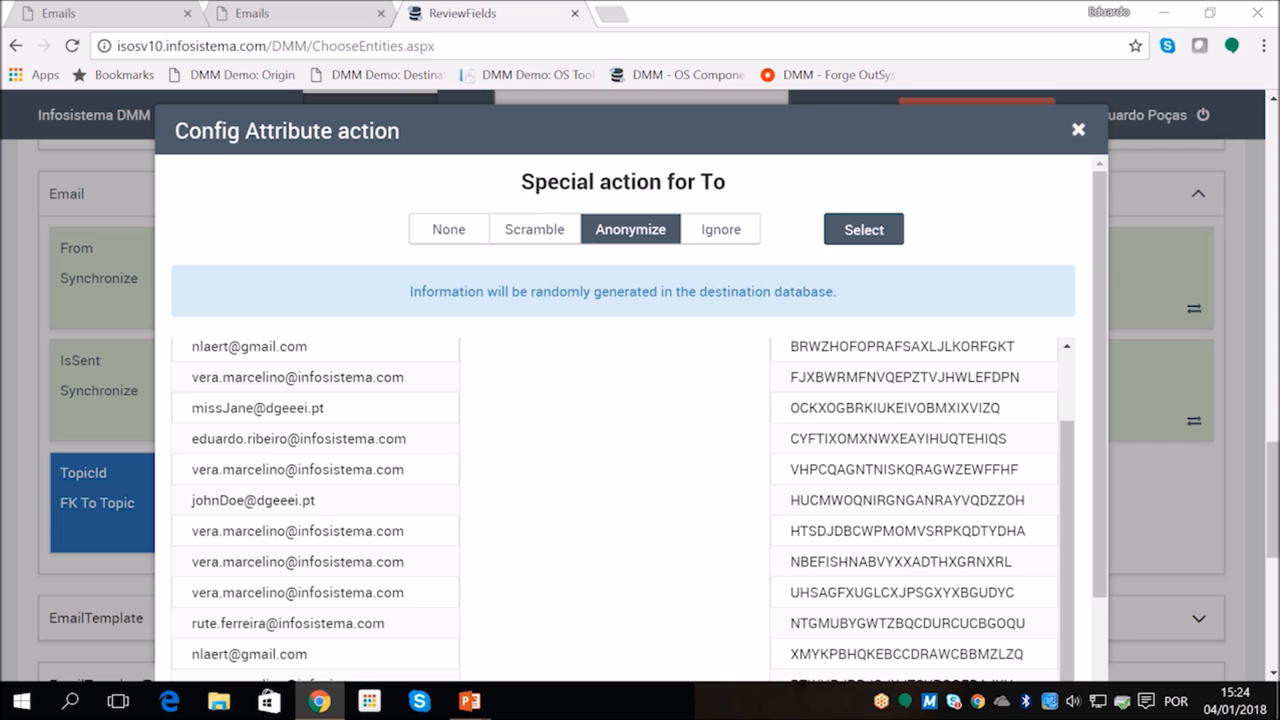
scroll(849, 479, "down", 1)
scroll(849, 479, "up", 3)
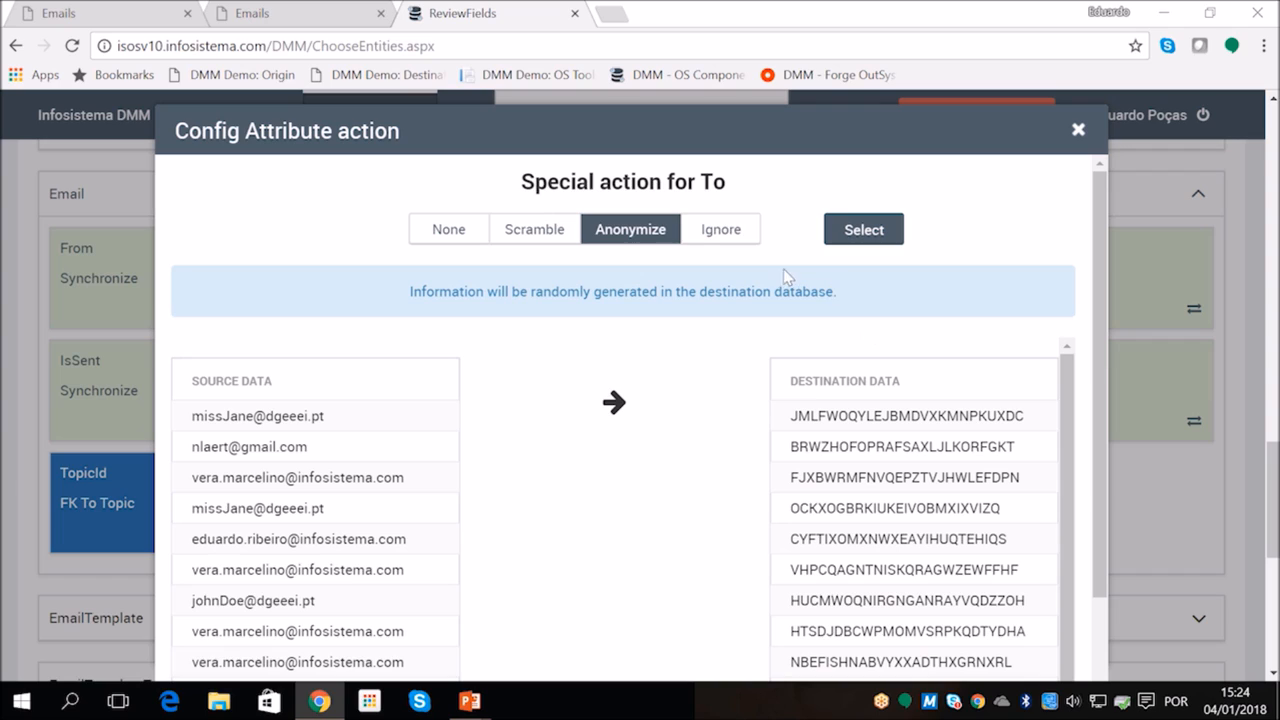
Preview the Ignore option for the To attribute, but apply Scramble as its special action
left_click(711, 233)
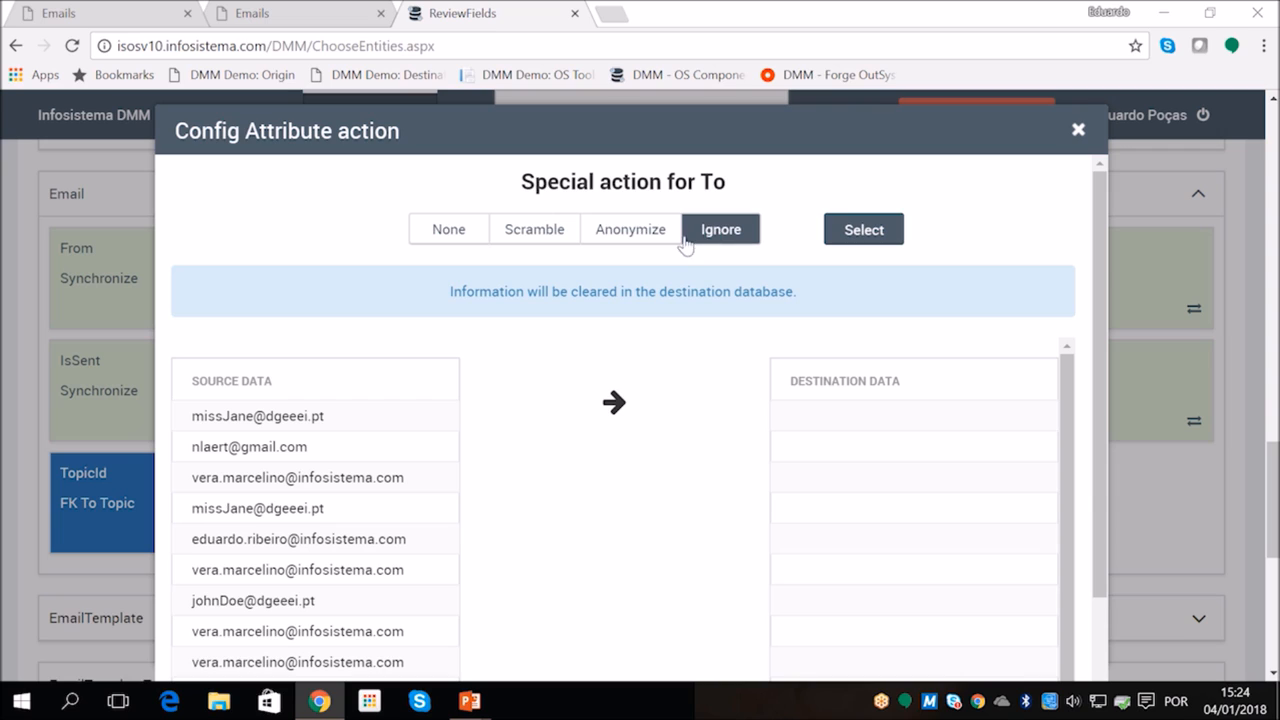
left_click(532, 229)
left_click(849, 236)
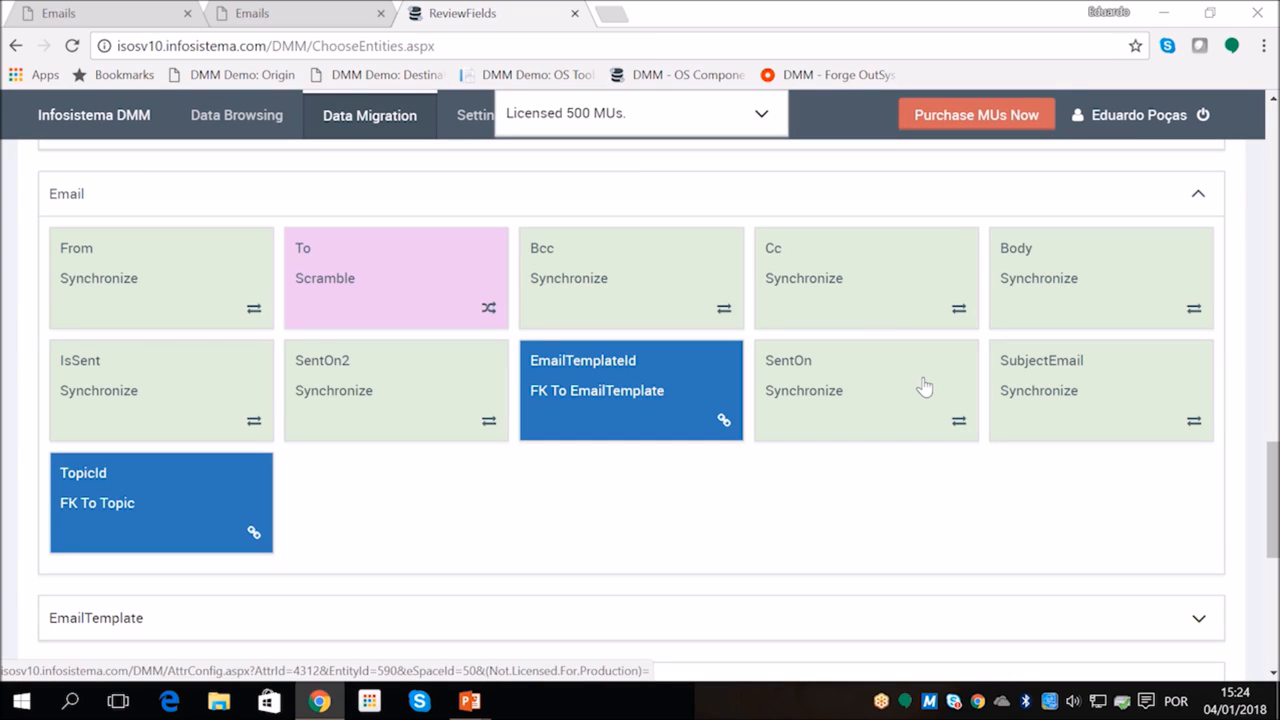
Set the special action of the Email entity's Body attribute to Ignore
left_click(1035, 291)
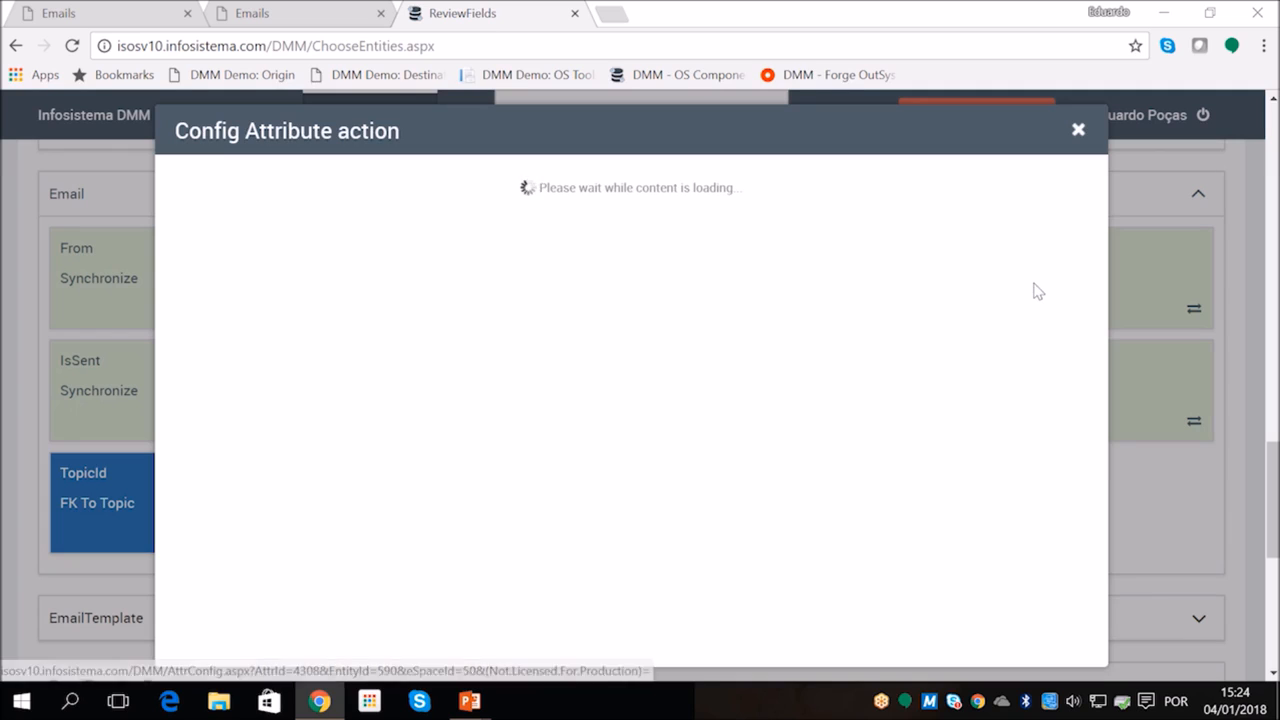
left_click(710, 232)
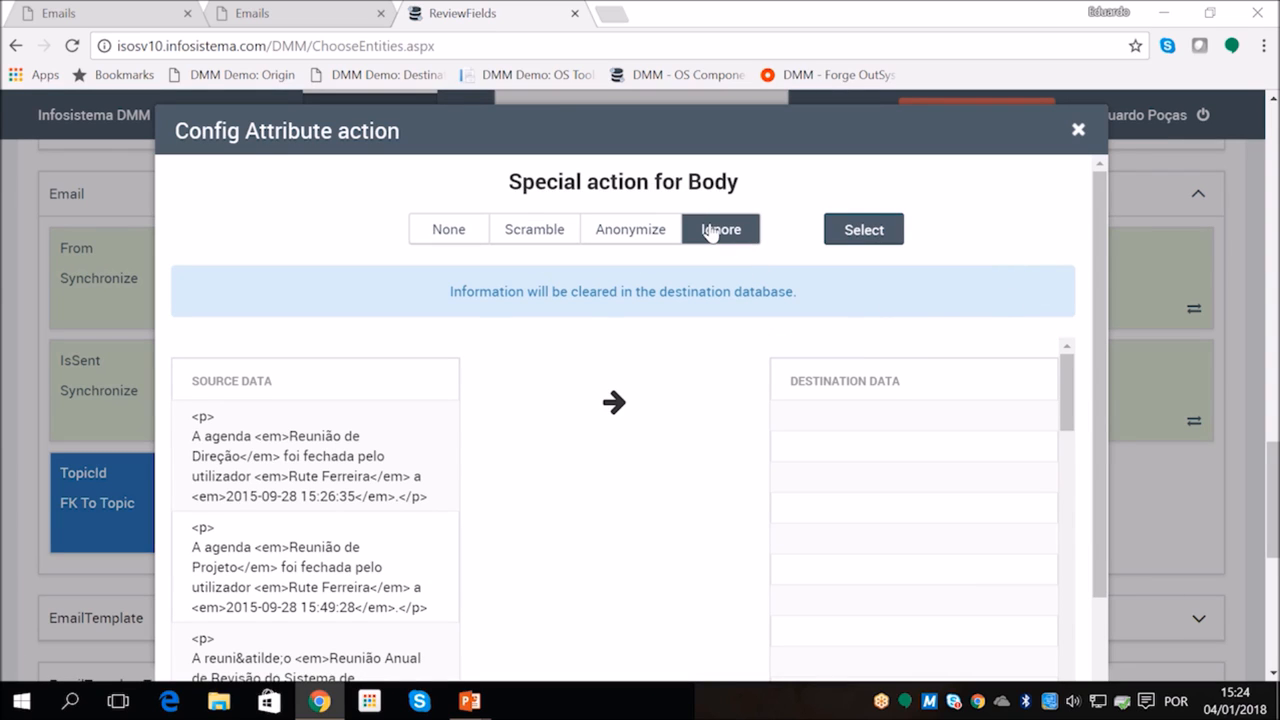
left_click(852, 238)
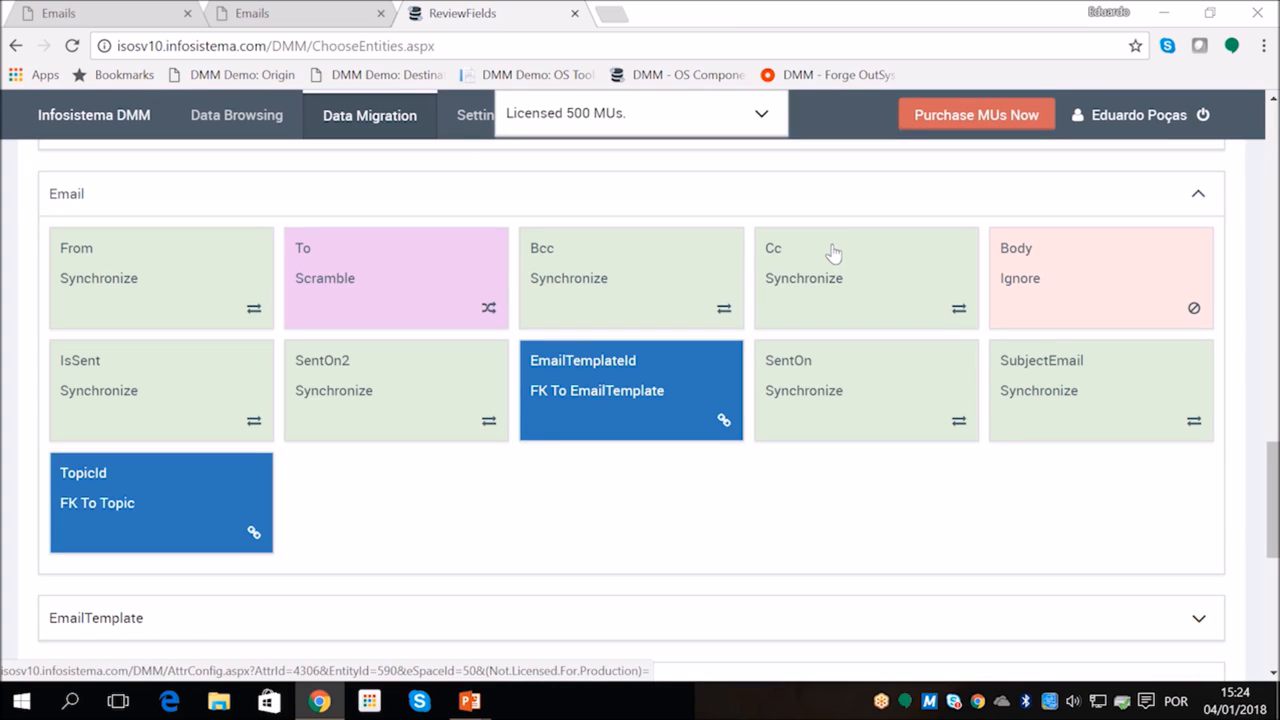
Set the special action of the Email entity's SubjectEmail attribute to Anonymize
left_click(1044, 360)
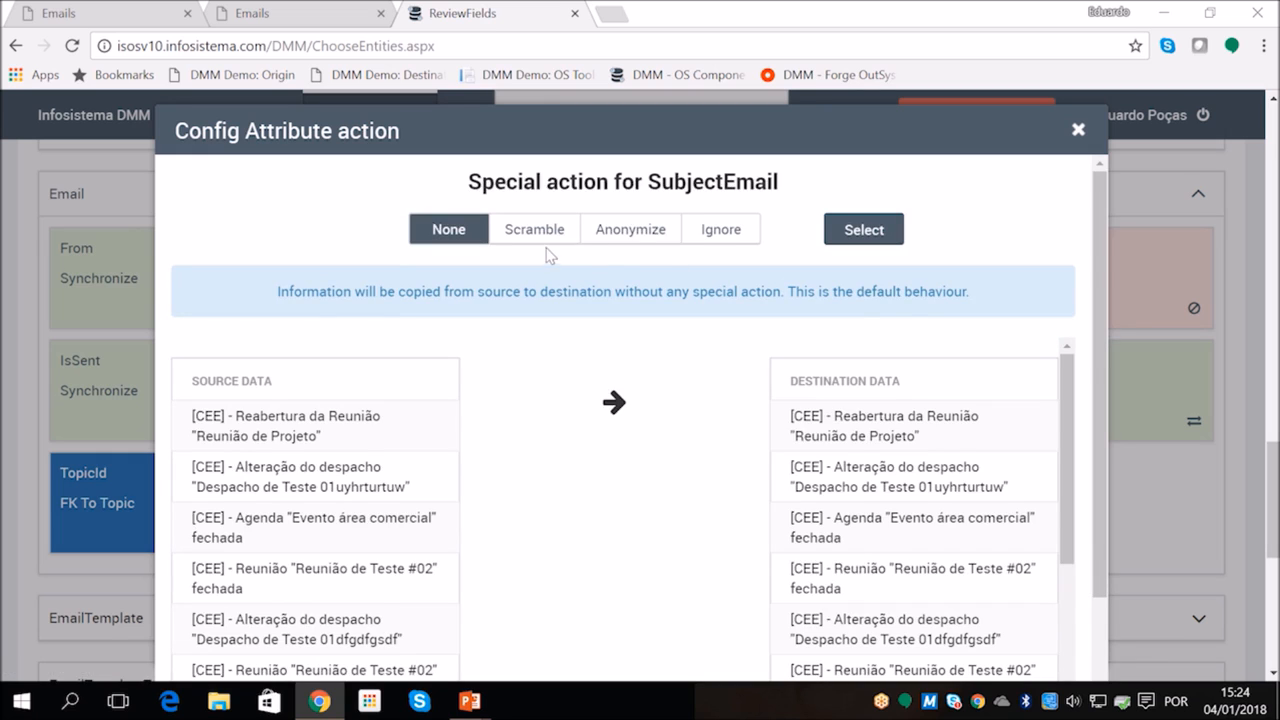
left_click(605, 243)
left_click(849, 231)
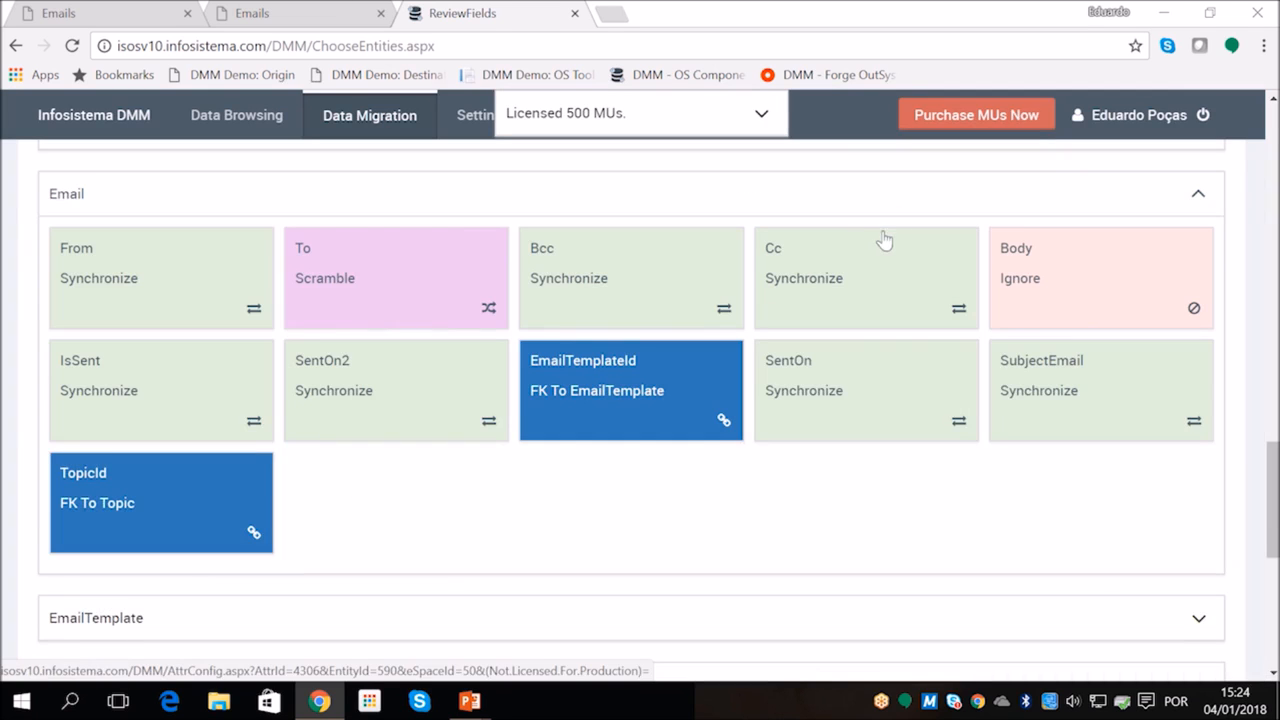
scroll(958, 421, "down", 1)
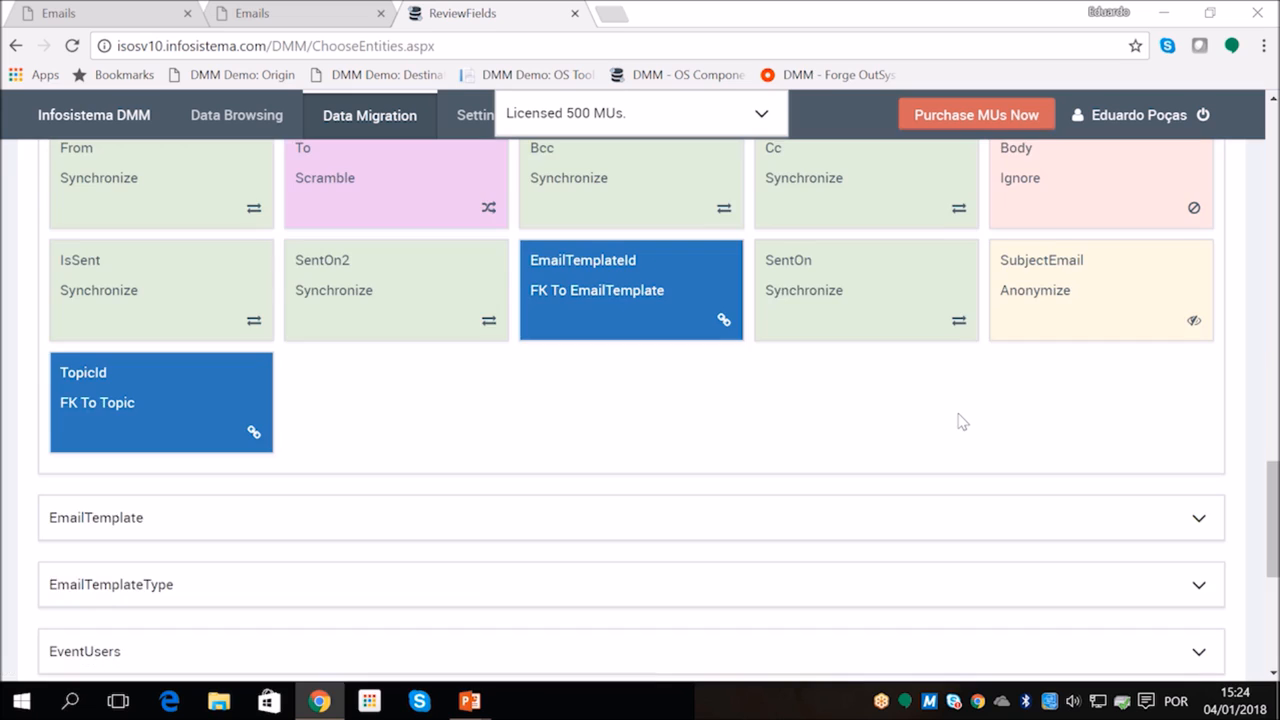
Continue from the field review to the execution stage, start the migration and confirm the changes to the destination database
scroll(958, 421, "up", 15)
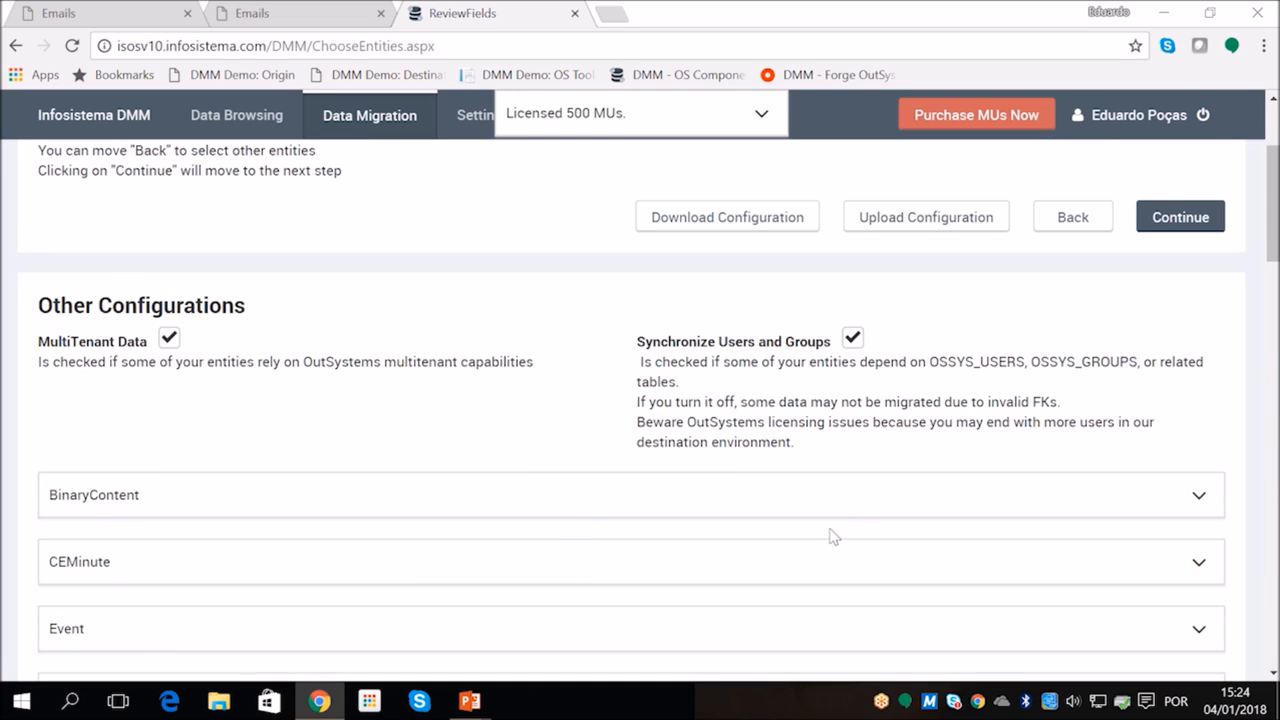
left_click(1175, 230)
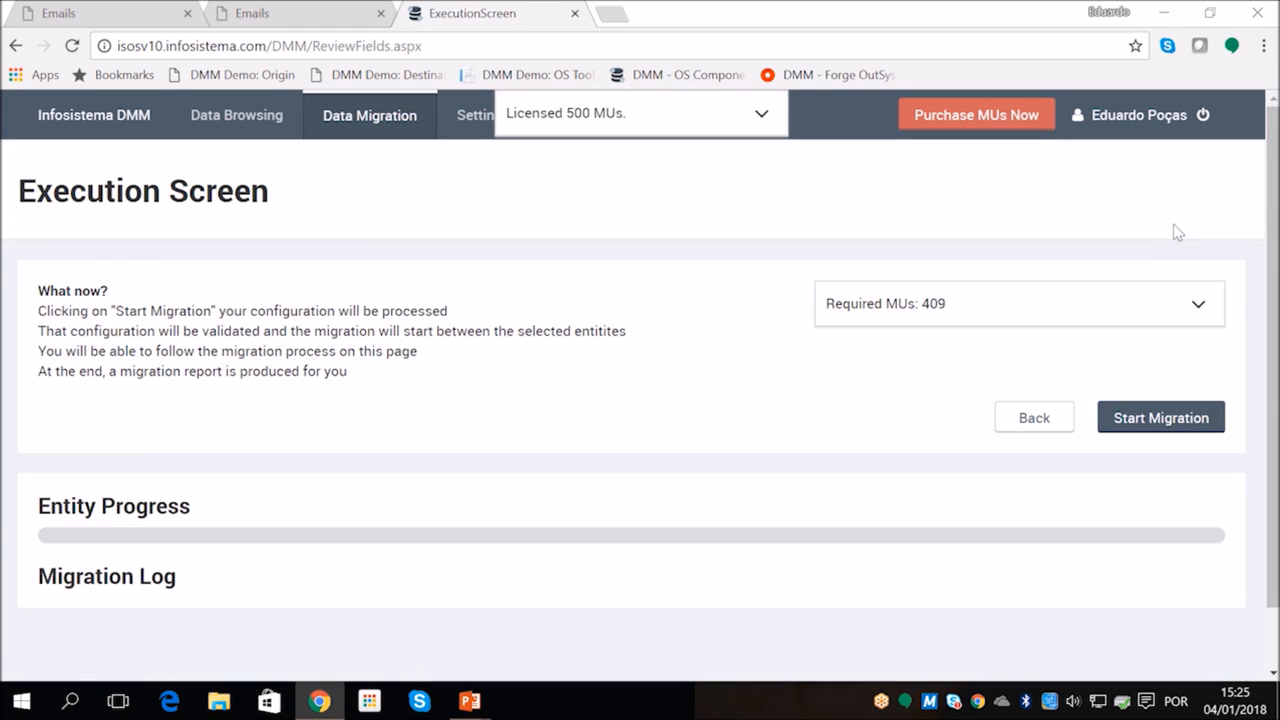
left_click(1145, 416)
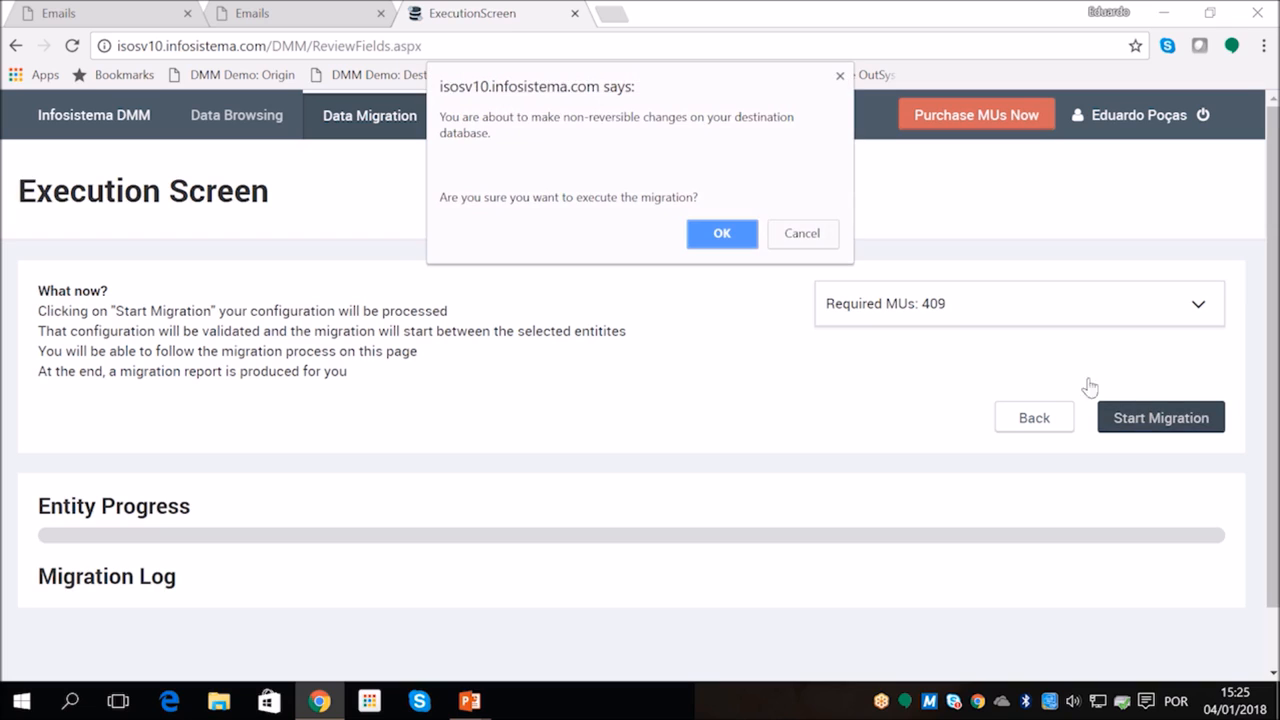
left_click(722, 234)
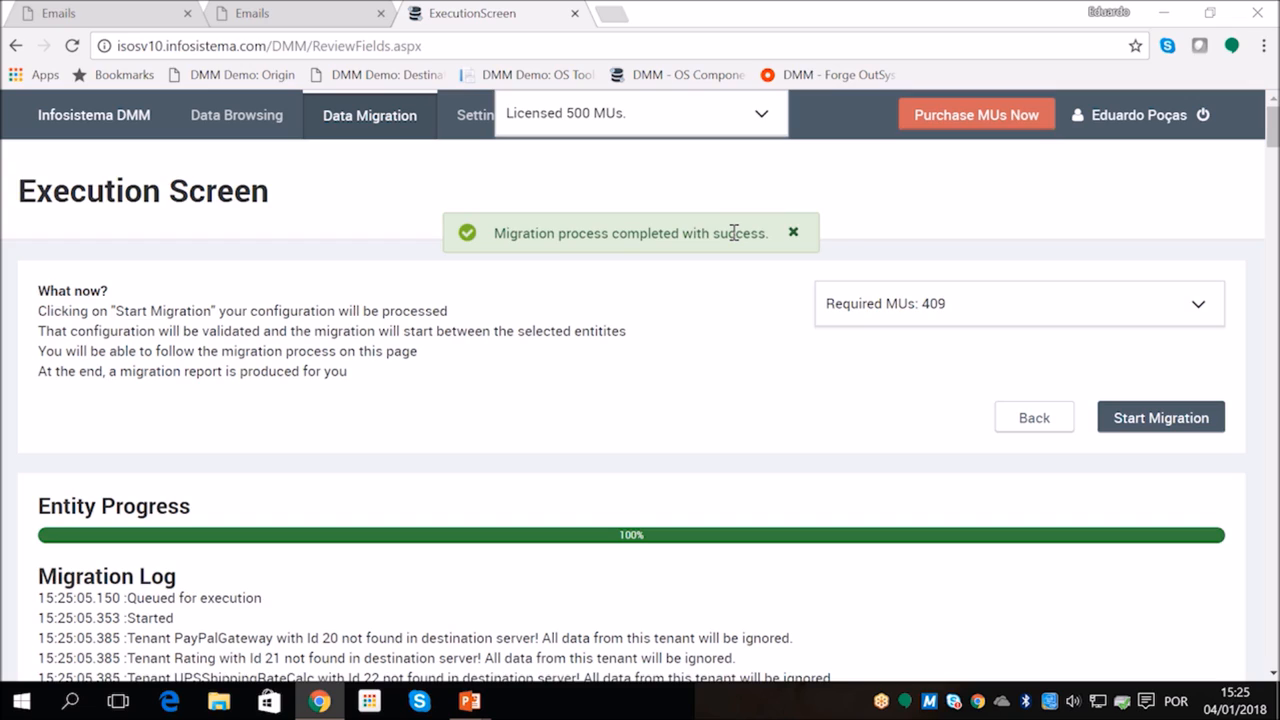
Dismiss the completion notice and examine the migration log for tenant mappings, missing eSpaces and the order of migrated entities
left_click(793, 232)
scroll(706, 515, "down", 5)
scroll(708, 511, "down", 20)
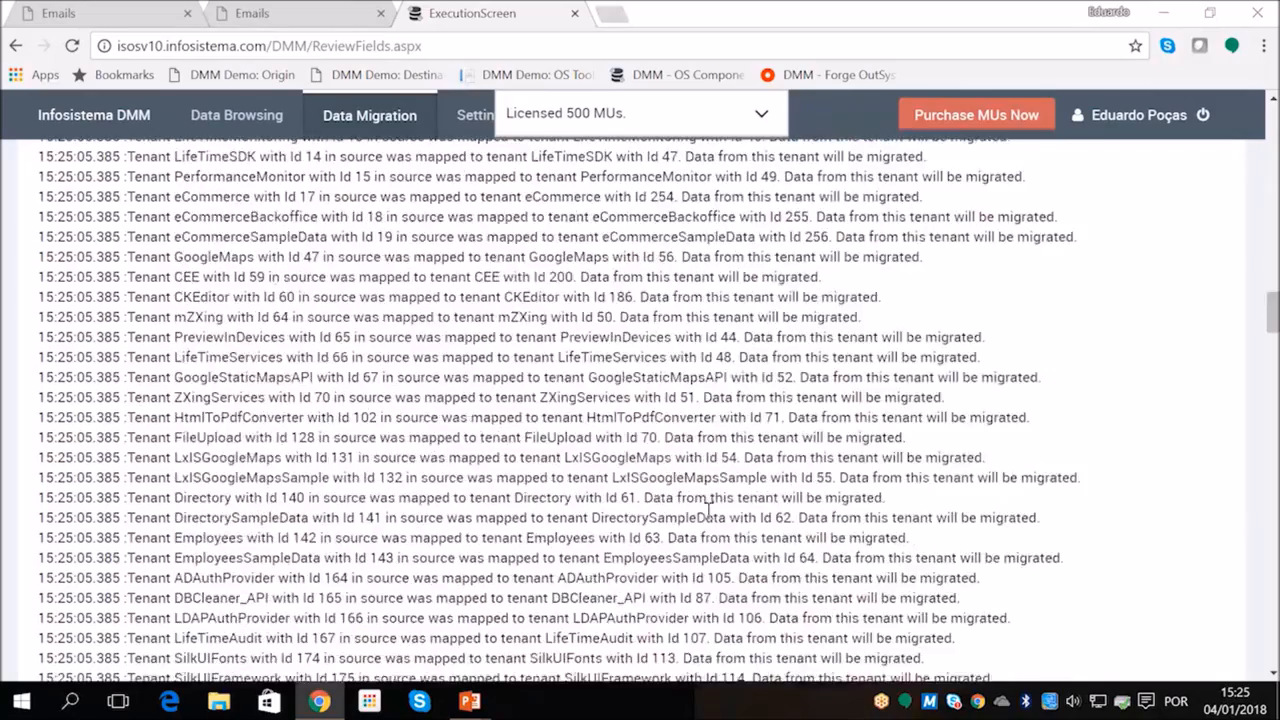
scroll(708, 511, "down", 20)
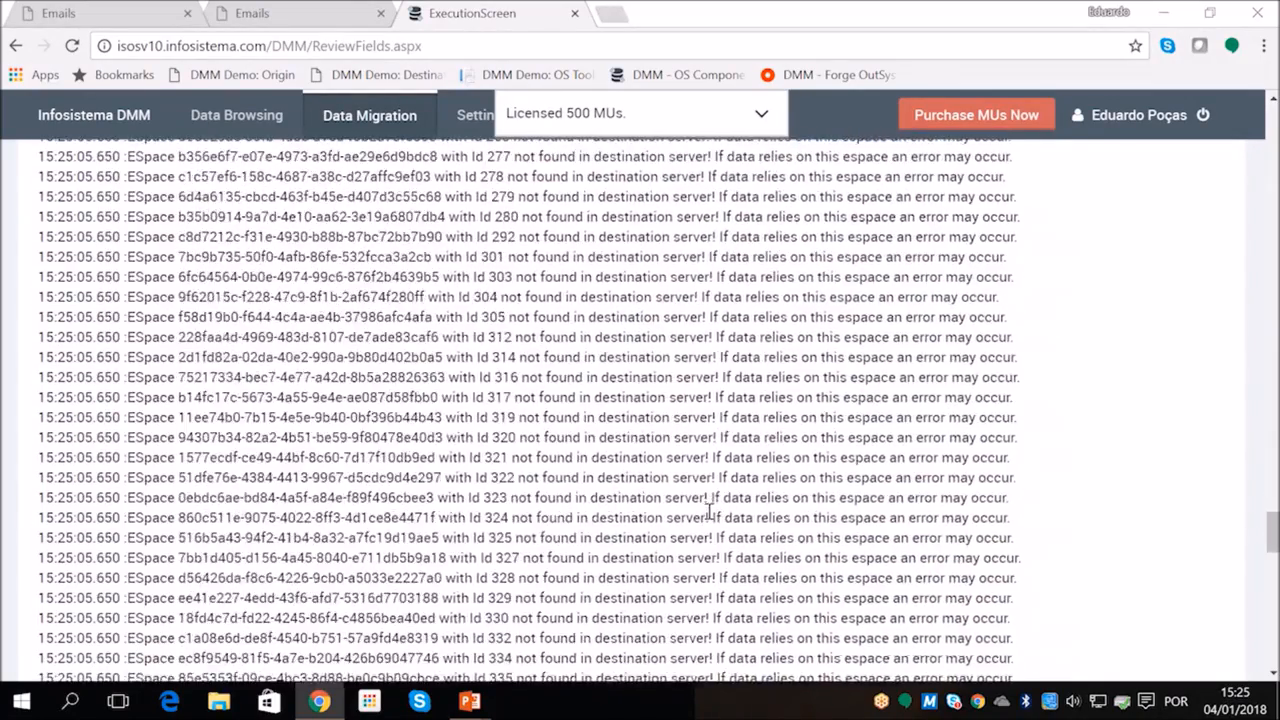
scroll(708, 517, "down", 5)
scroll(709, 514, "up", 2)
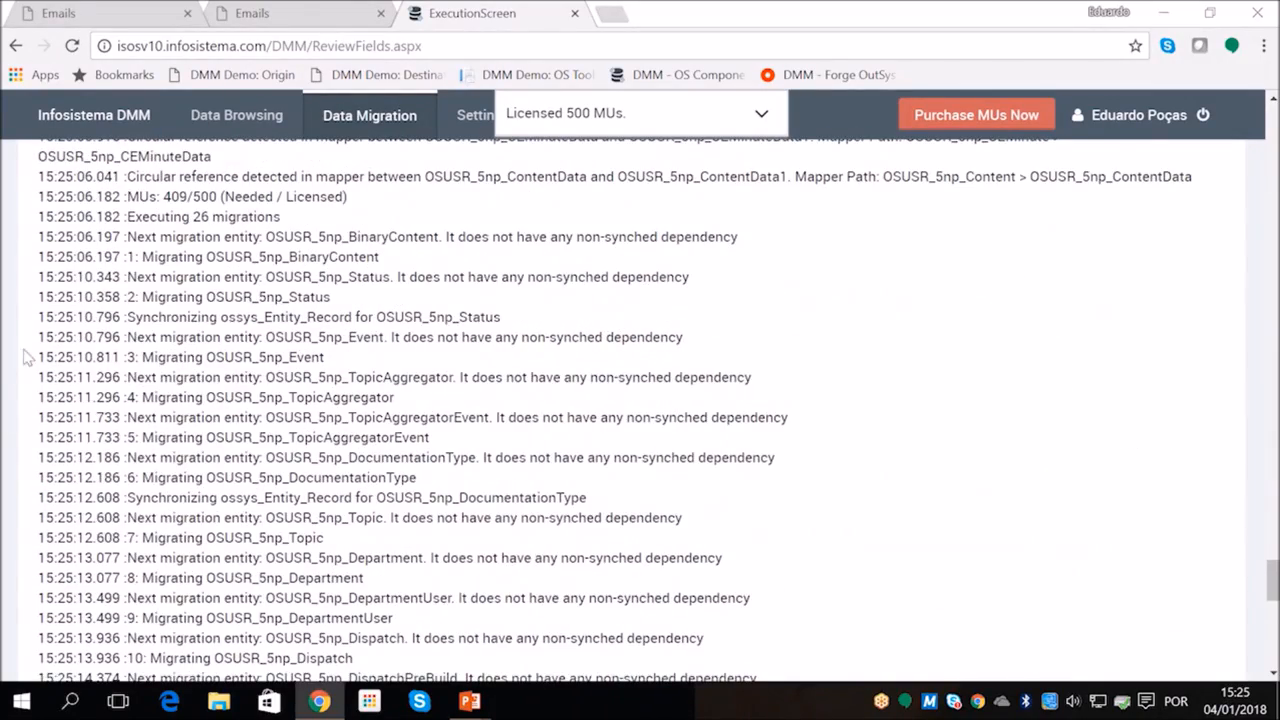
scroll(155, 200, "down", 10)
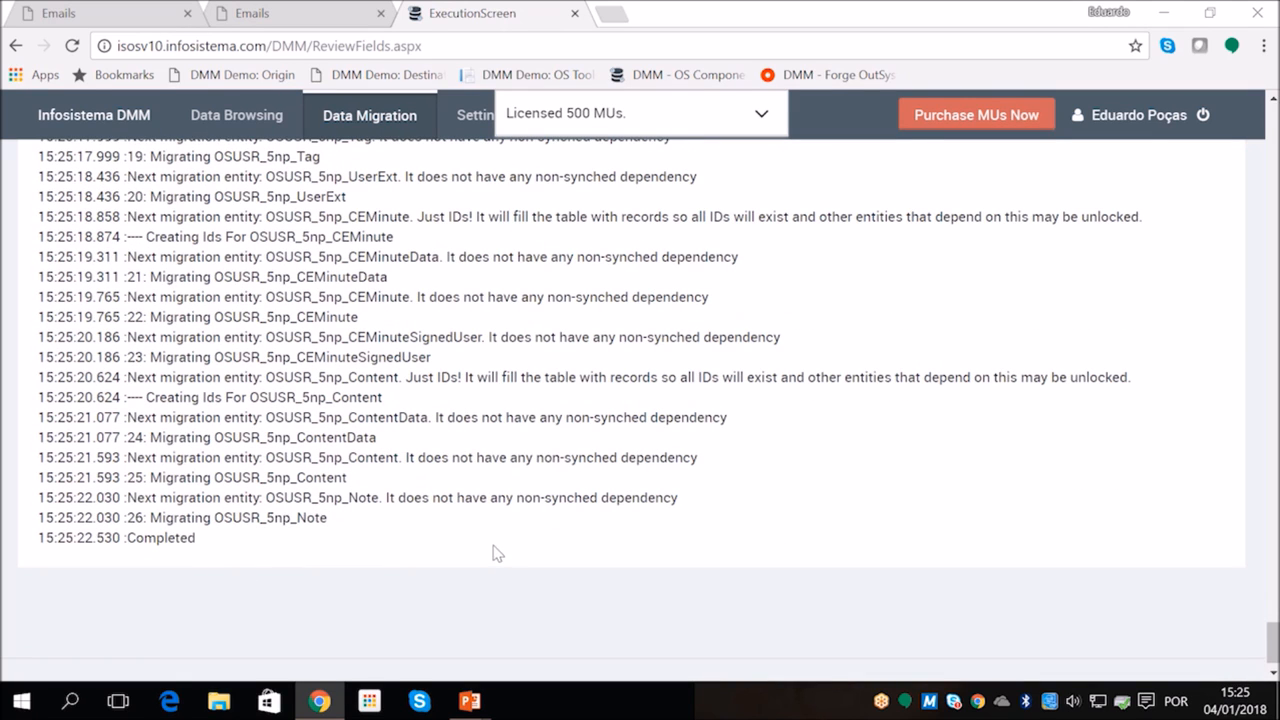
scroll(537, 549, "up", 1)
left_click_drag(1273, 634, 1273, 70)
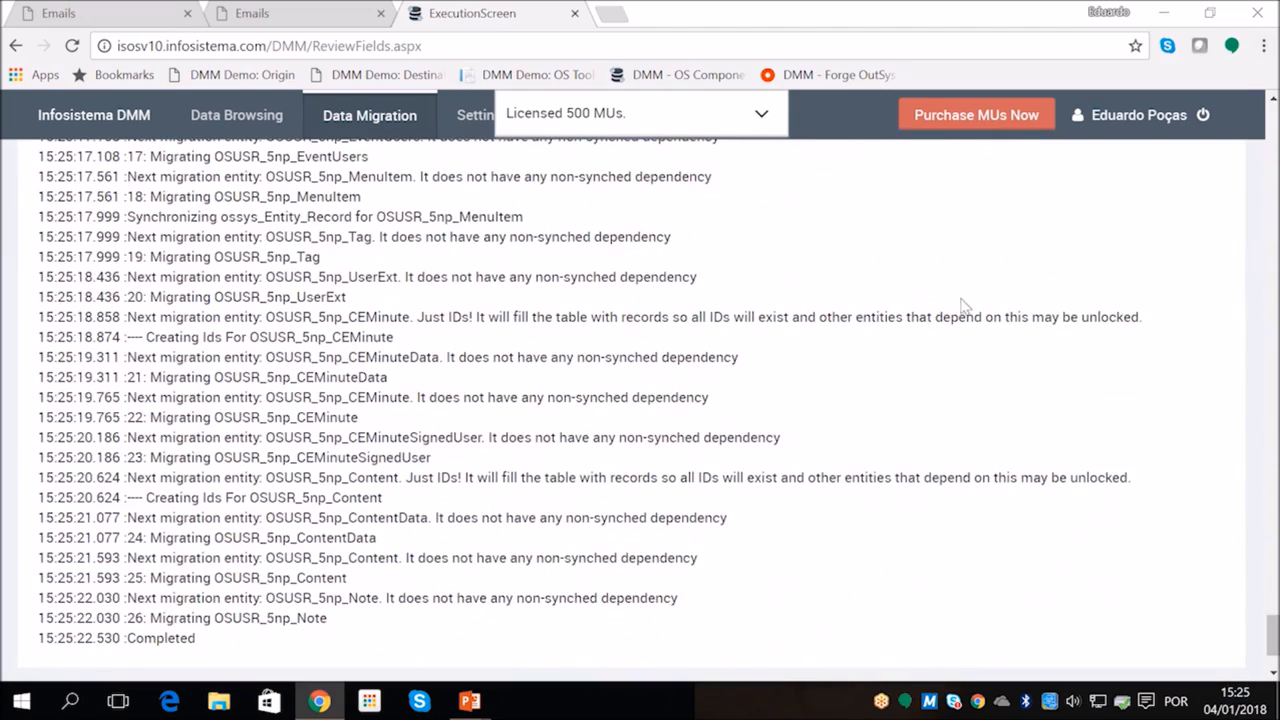
Reload the destination application's Emails list and check the migrated records' recipients and subjects
left_click(340, 20)
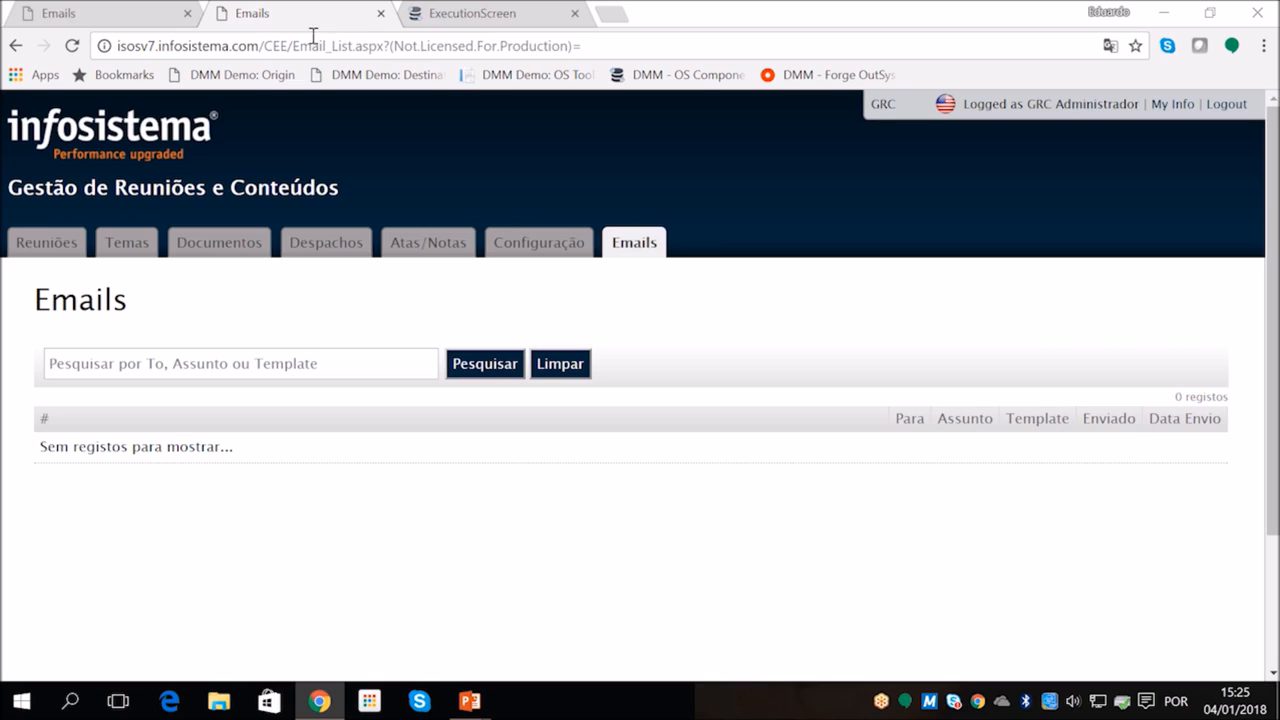
left_click(311, 45)
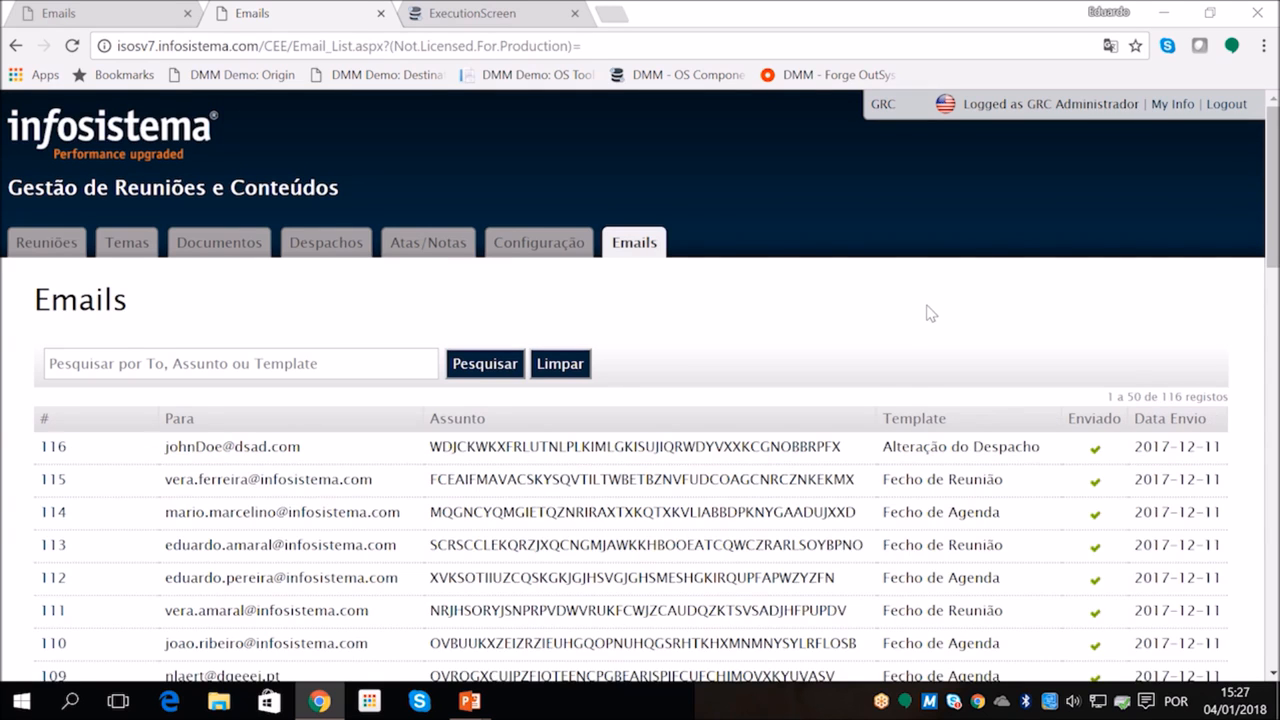
scroll(926, 313, "down", 2)
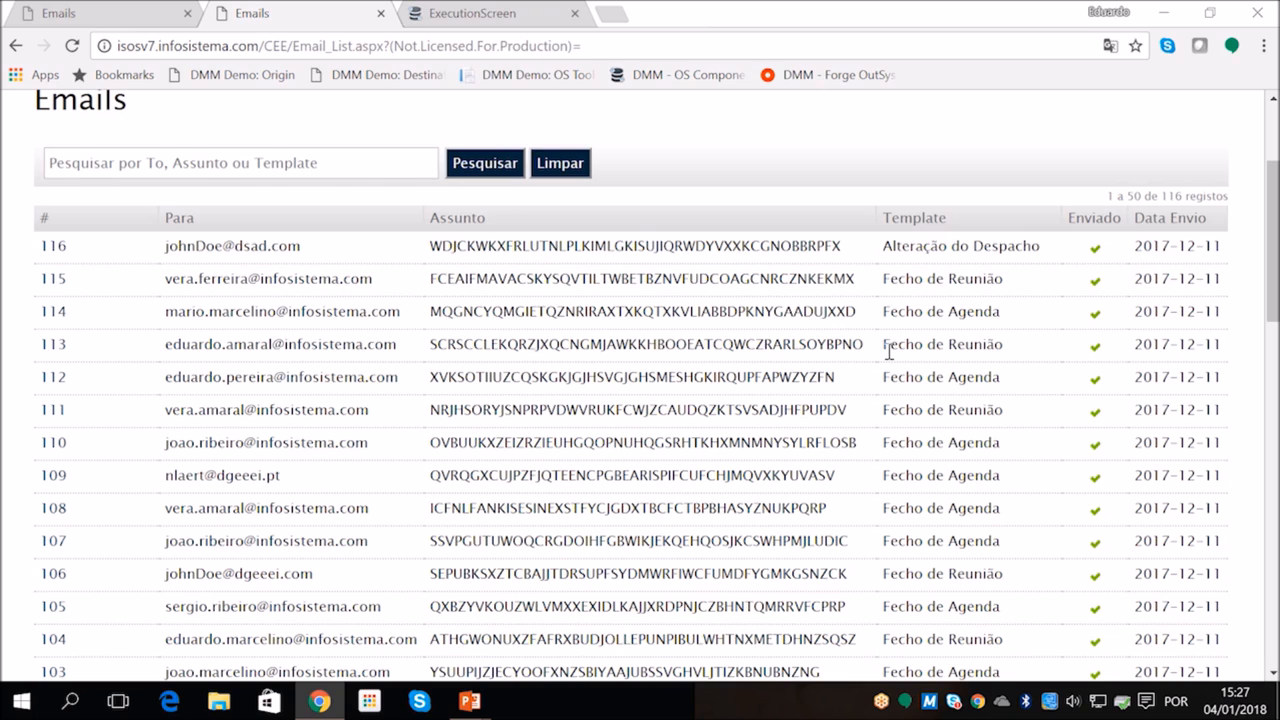
scroll(889, 350, "up", 2)
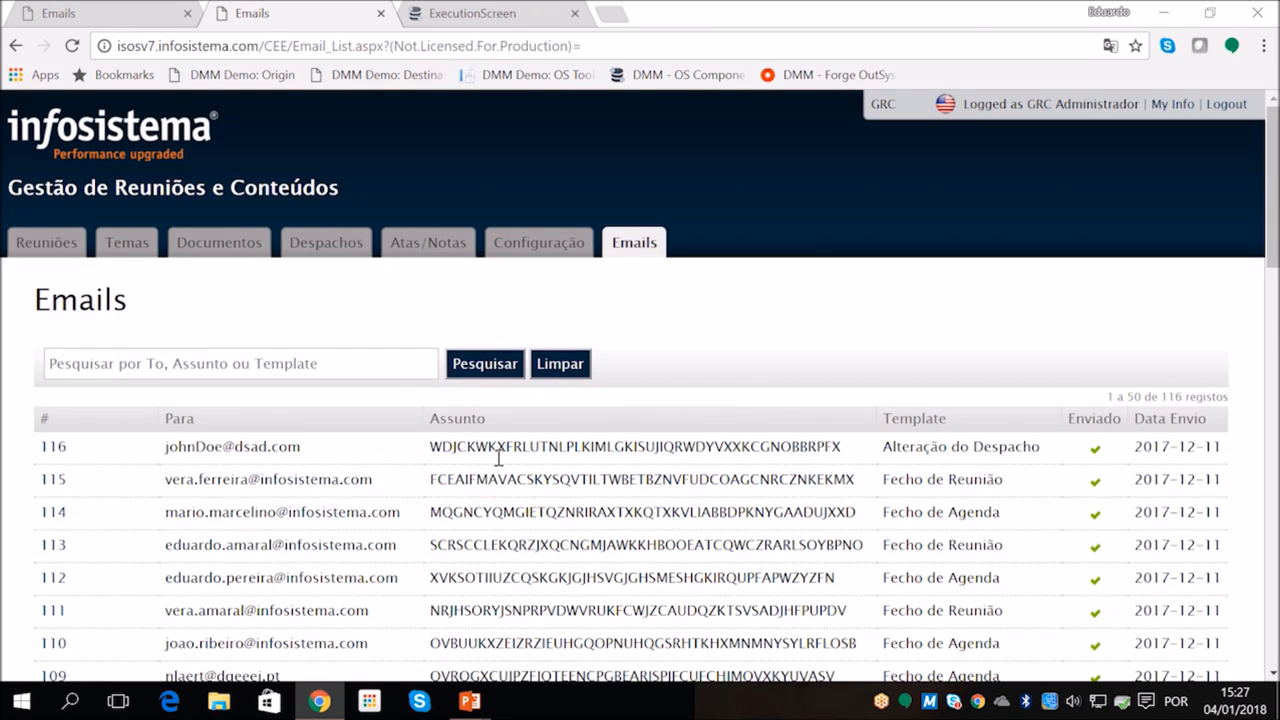
scroll(498, 457, "down", 2)
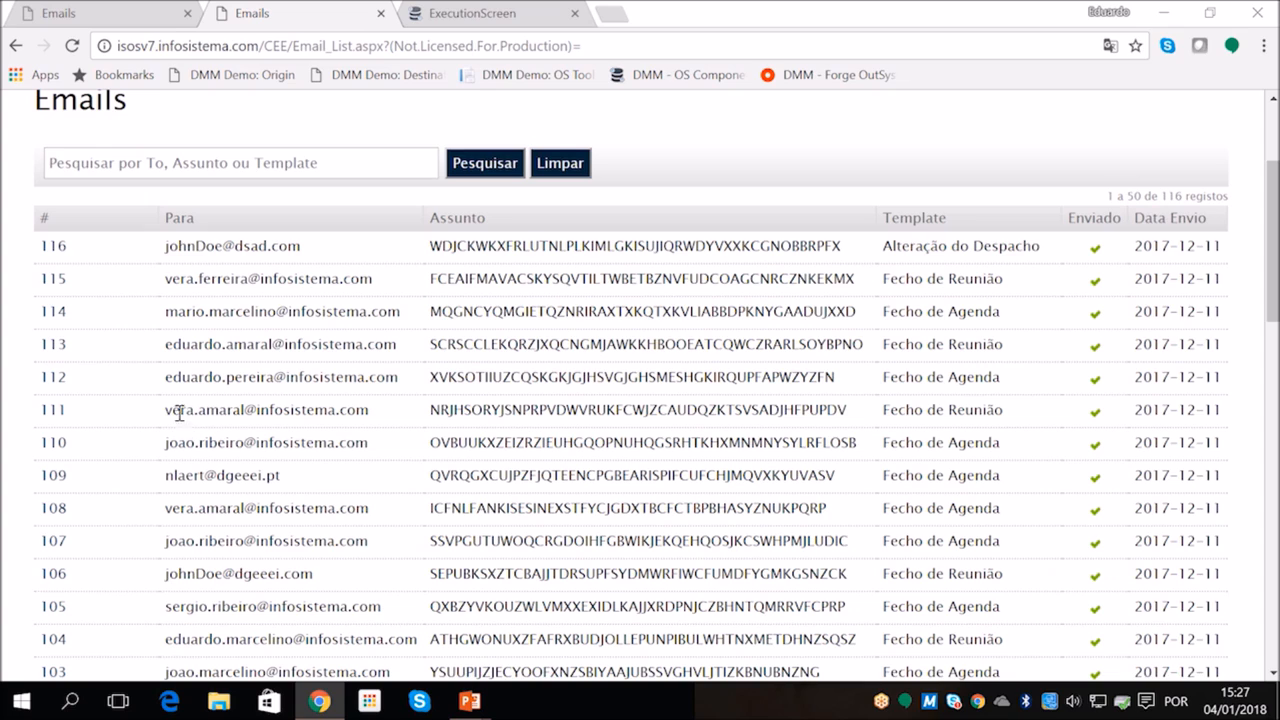
Examine the recipient addresses and subjects across the destination's email records for scrambling and anonymization
left_click_drag(165, 410, 356, 411)
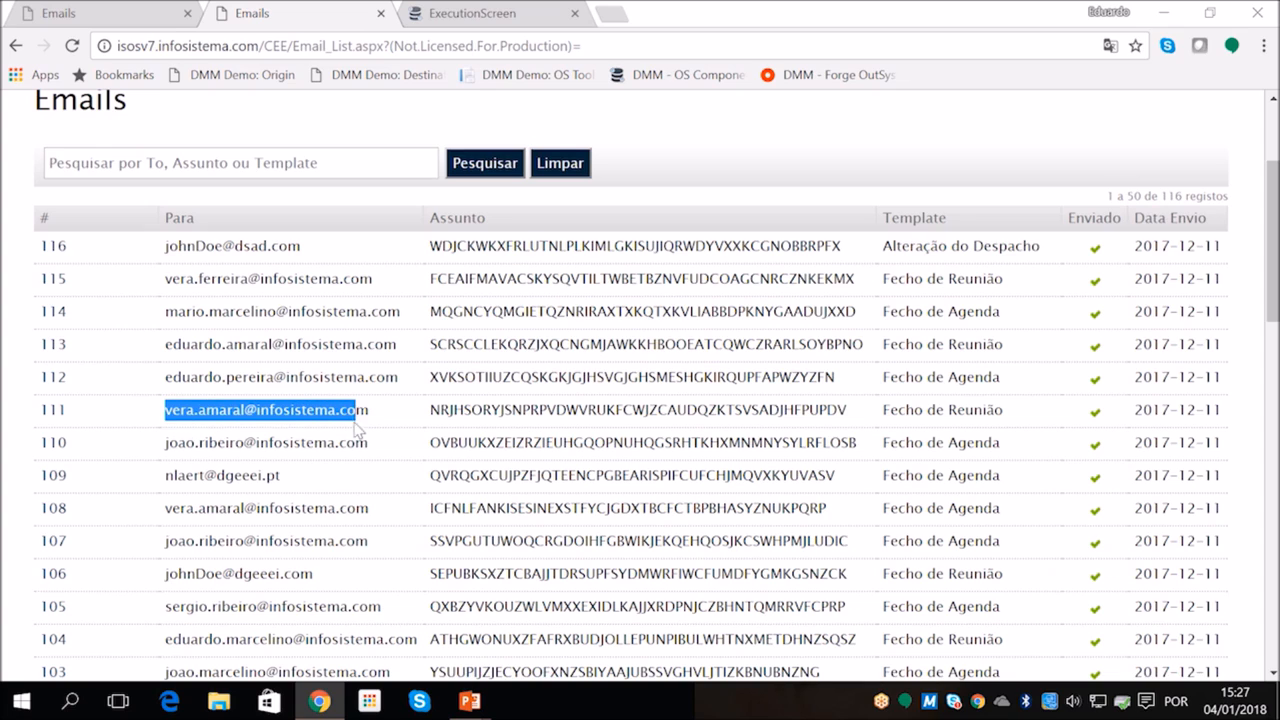
double_click(267, 543)
left_click(267, 543)
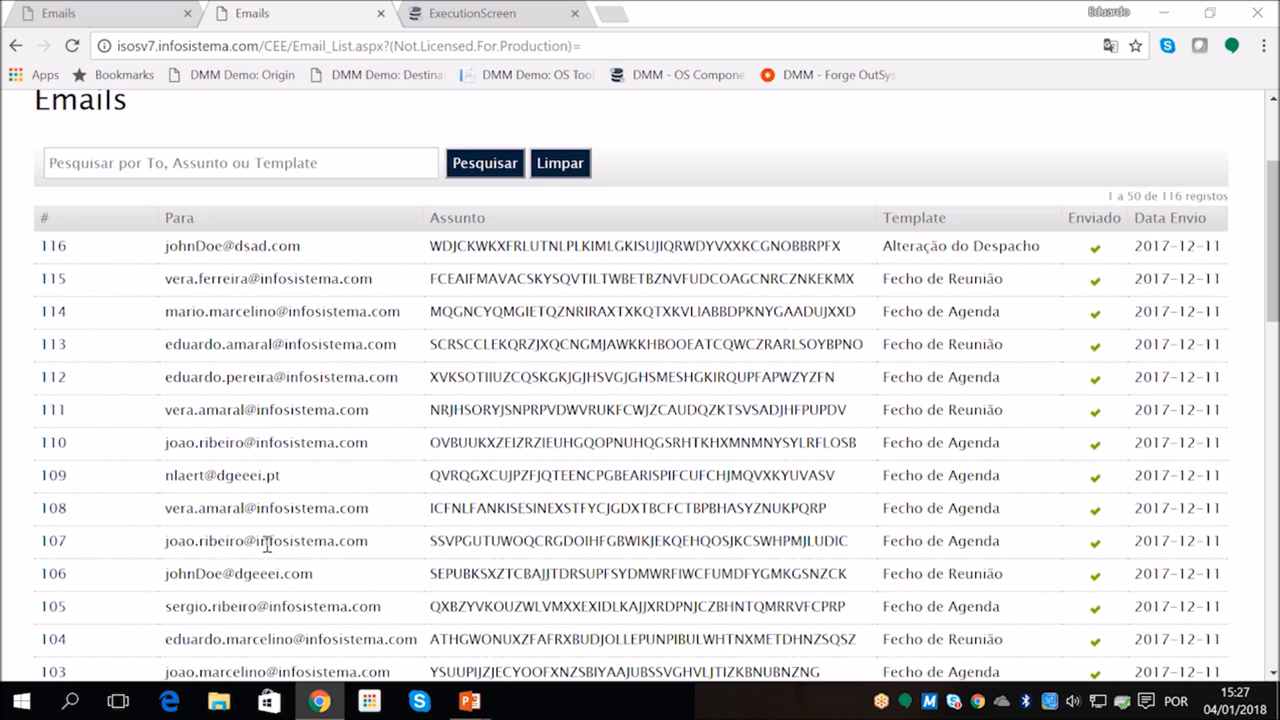
scroll(266, 510, "down", 1)
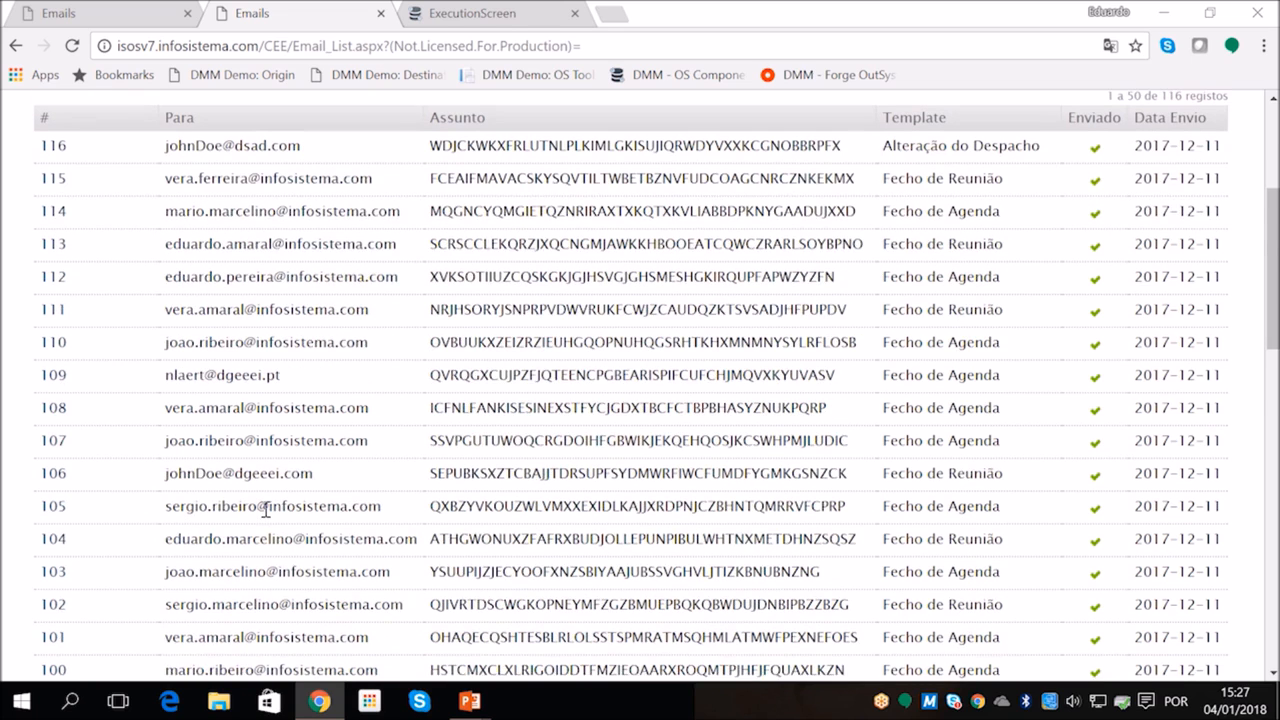
scroll(264, 490, "down", 2)
scroll(270, 455, "up", 3)
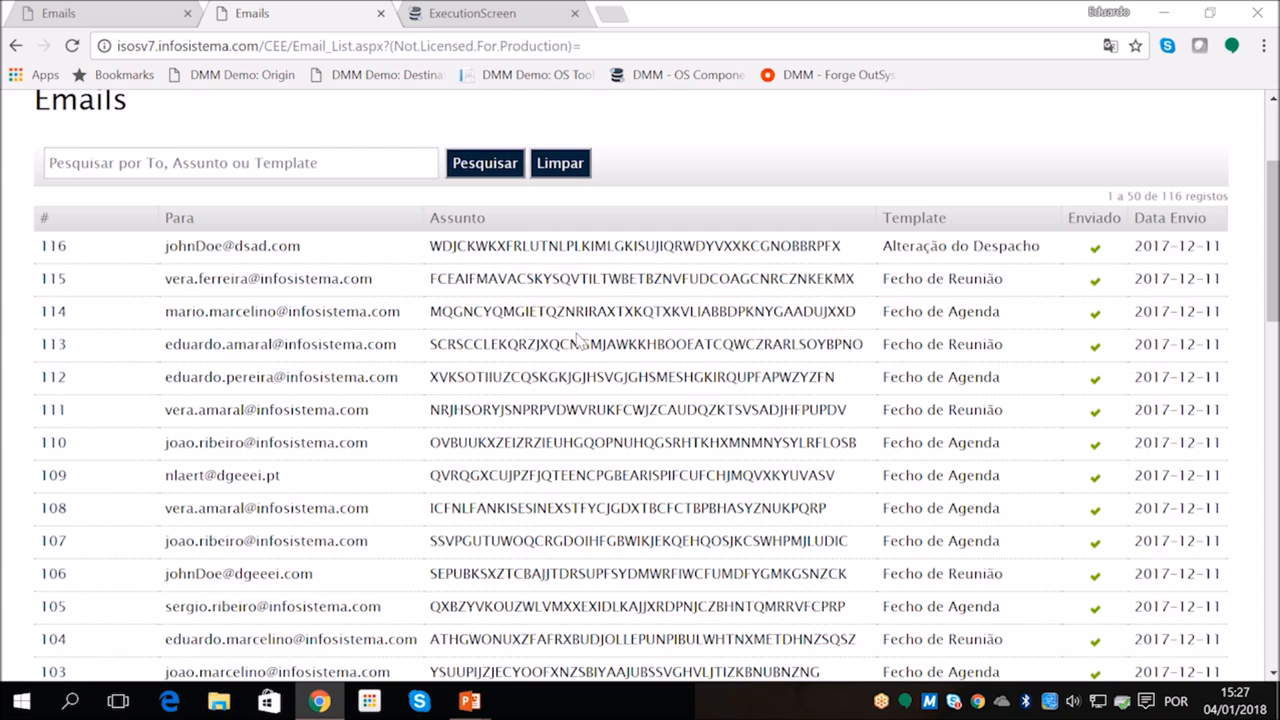
scroll(607, 512, "down", 3)
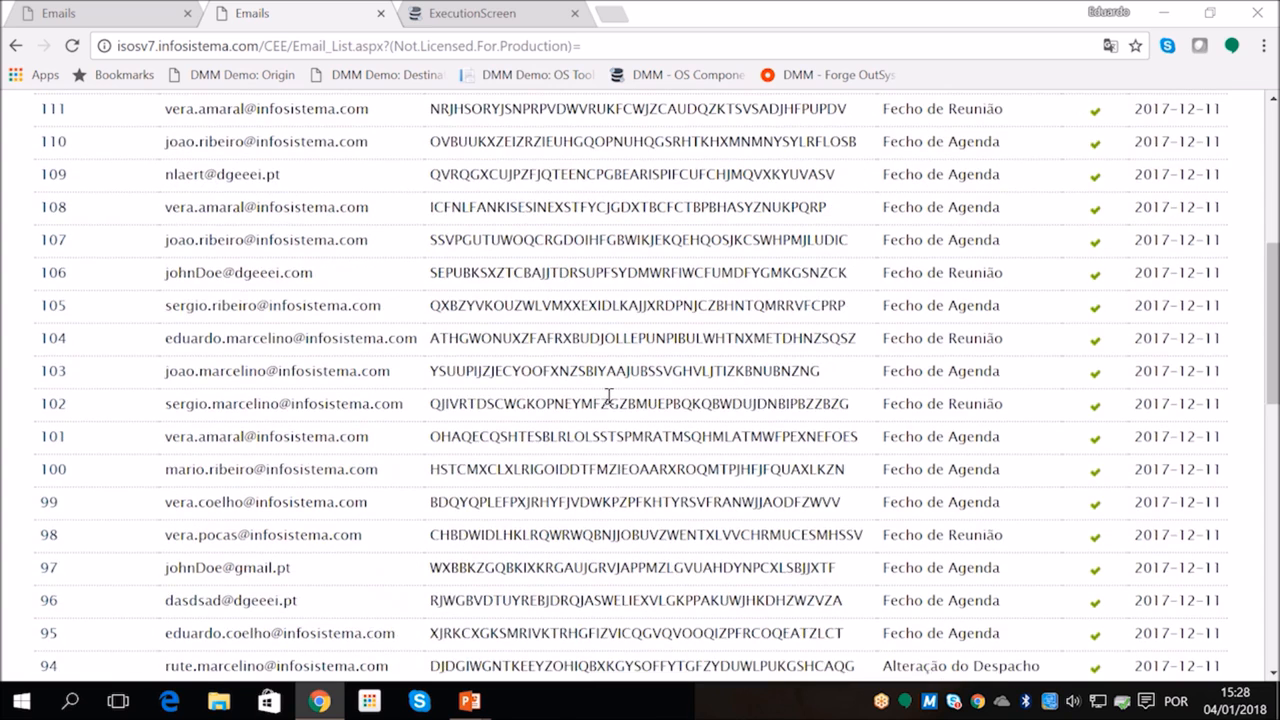
scroll(295, 437, "up", 2)
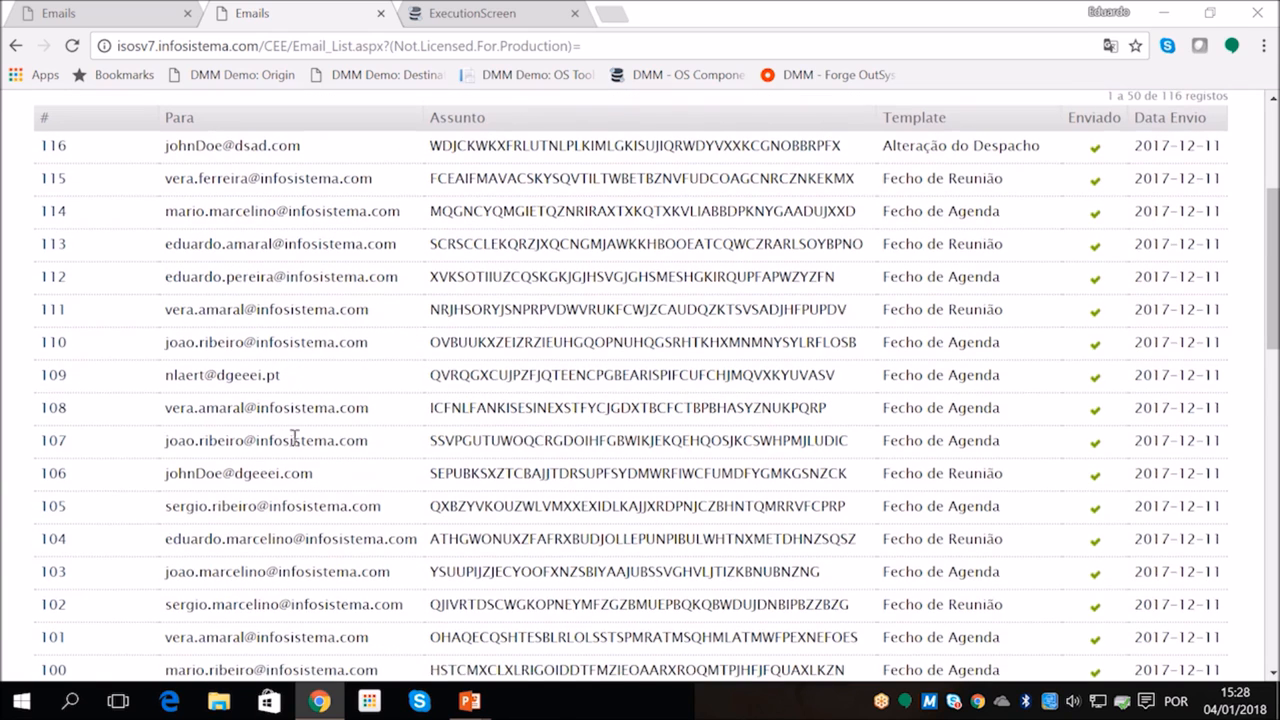
Open email 108 in the destination application and check its message field
left_click(50, 409)
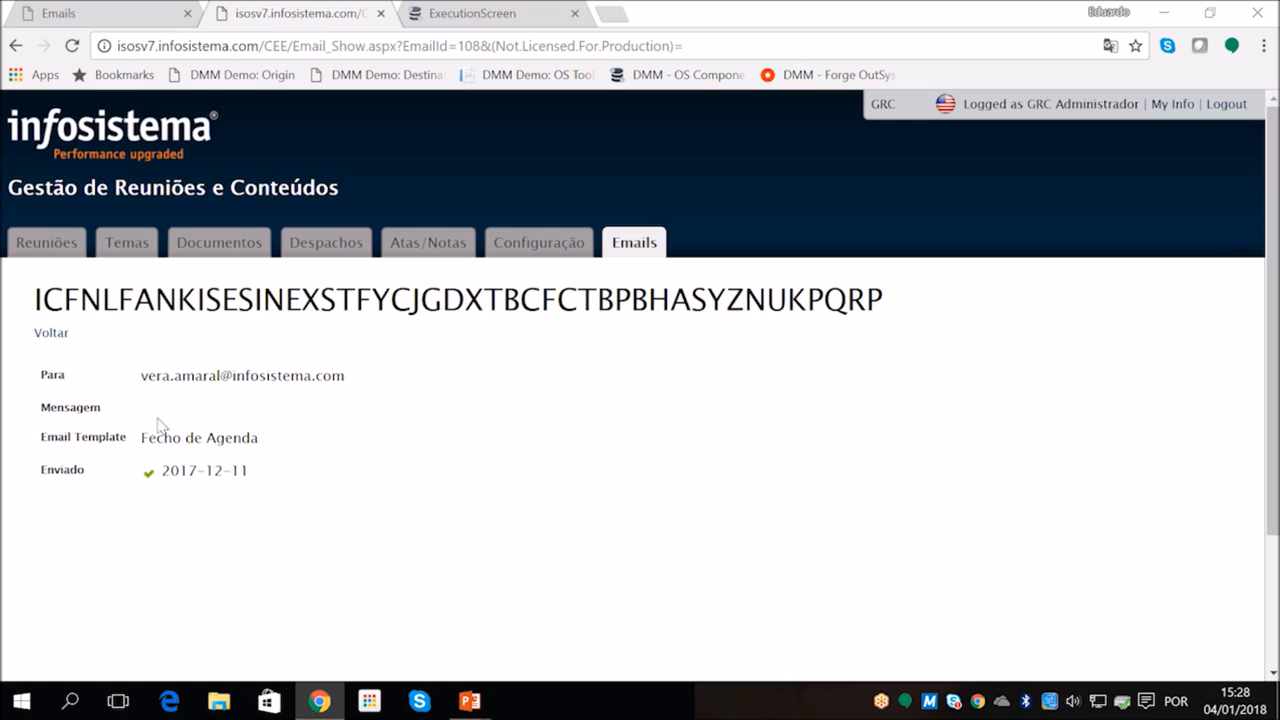
left_click_drag(64, 408, 99, 407)
left_click(140, 410)
Open email 108 in the source application and examine its original message text for comparison
left_click(156, 16)
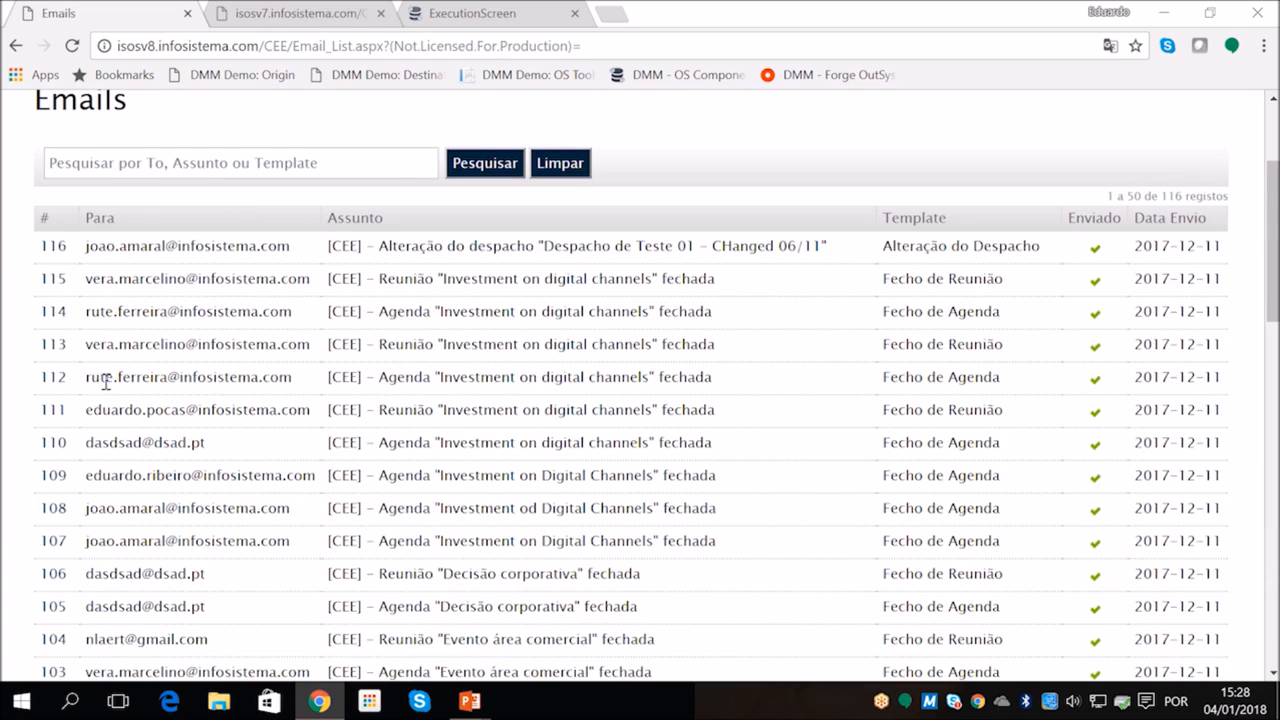
left_click(53, 508)
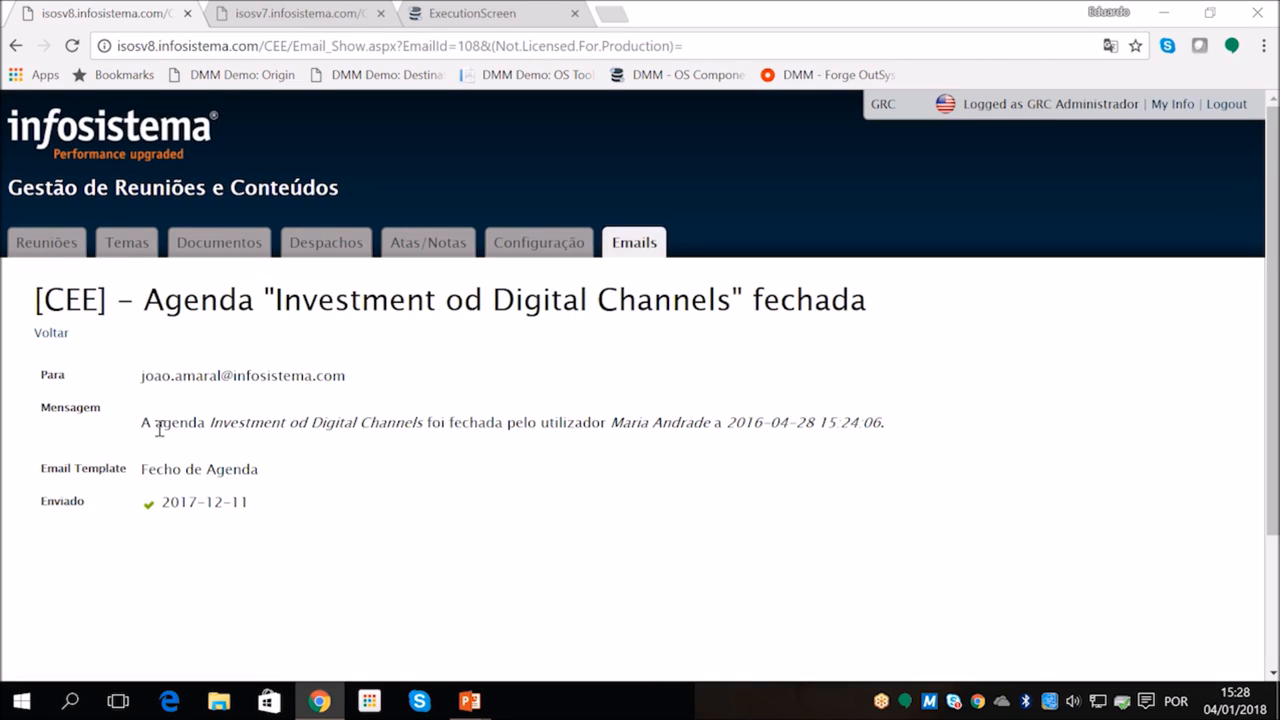
left_click_drag(880, 422, 150, 425)
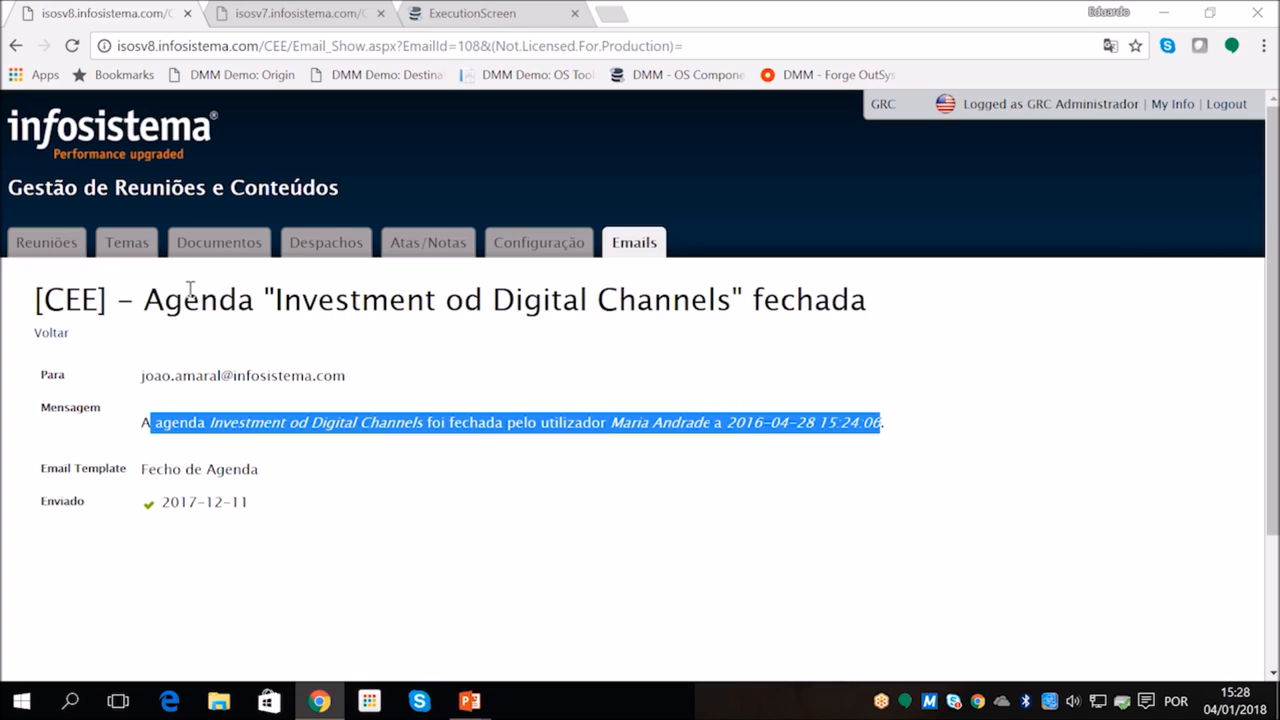
Open the Documentos list in the destination application and look through the migrated documents
left_click(295, 14)
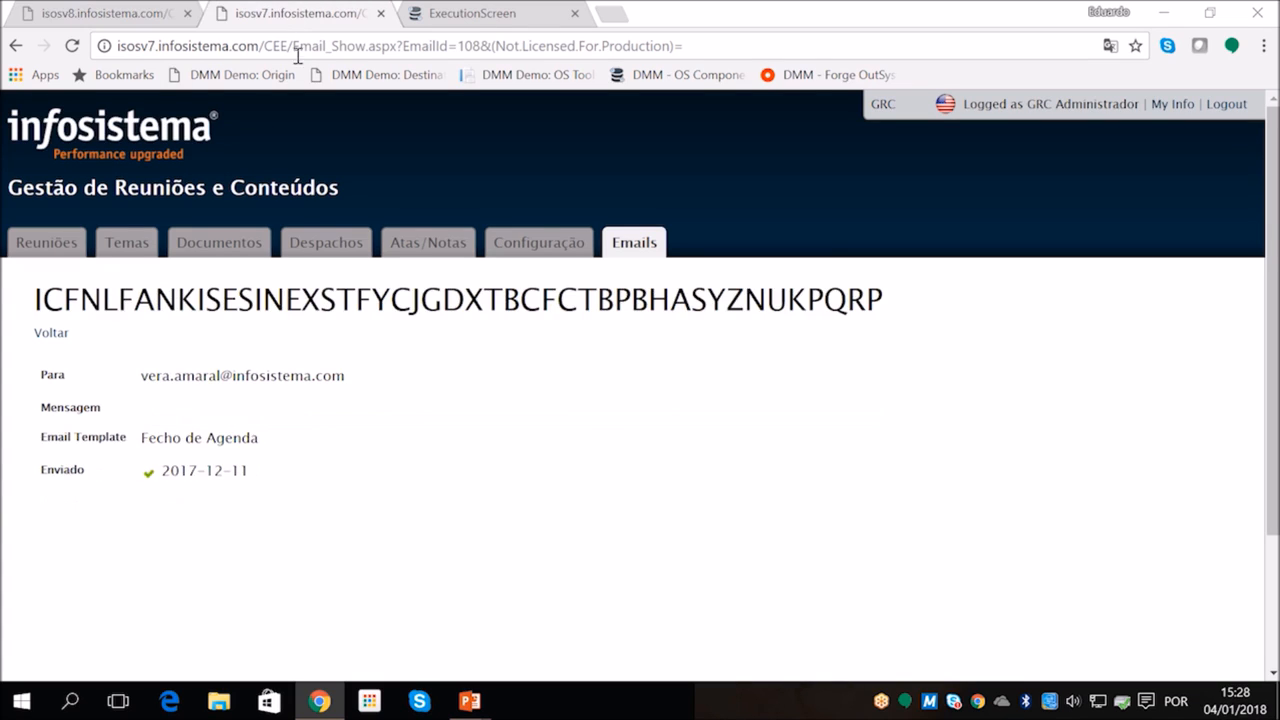
left_click(241, 251)
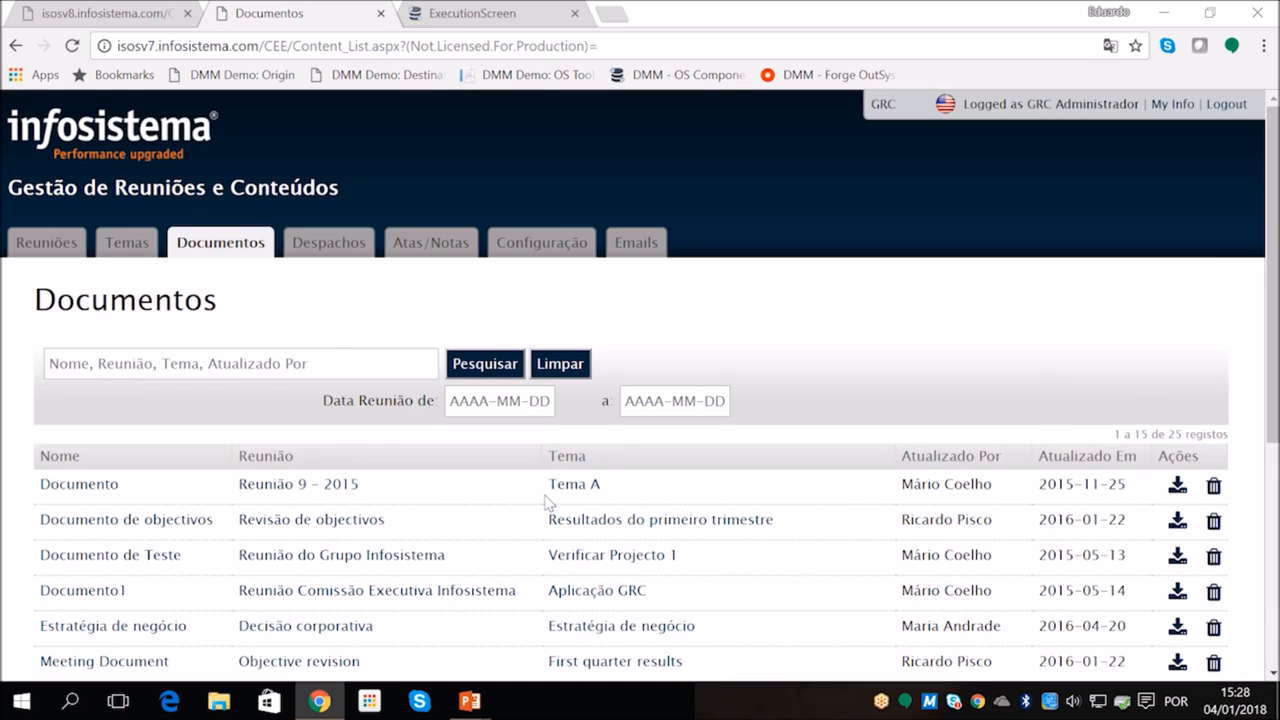
scroll(548, 500, "down", 1)
scroll(548, 500, "down", 2)
scroll(837, 526, "up", 3)
scroll(1006, 514, "down", 3)
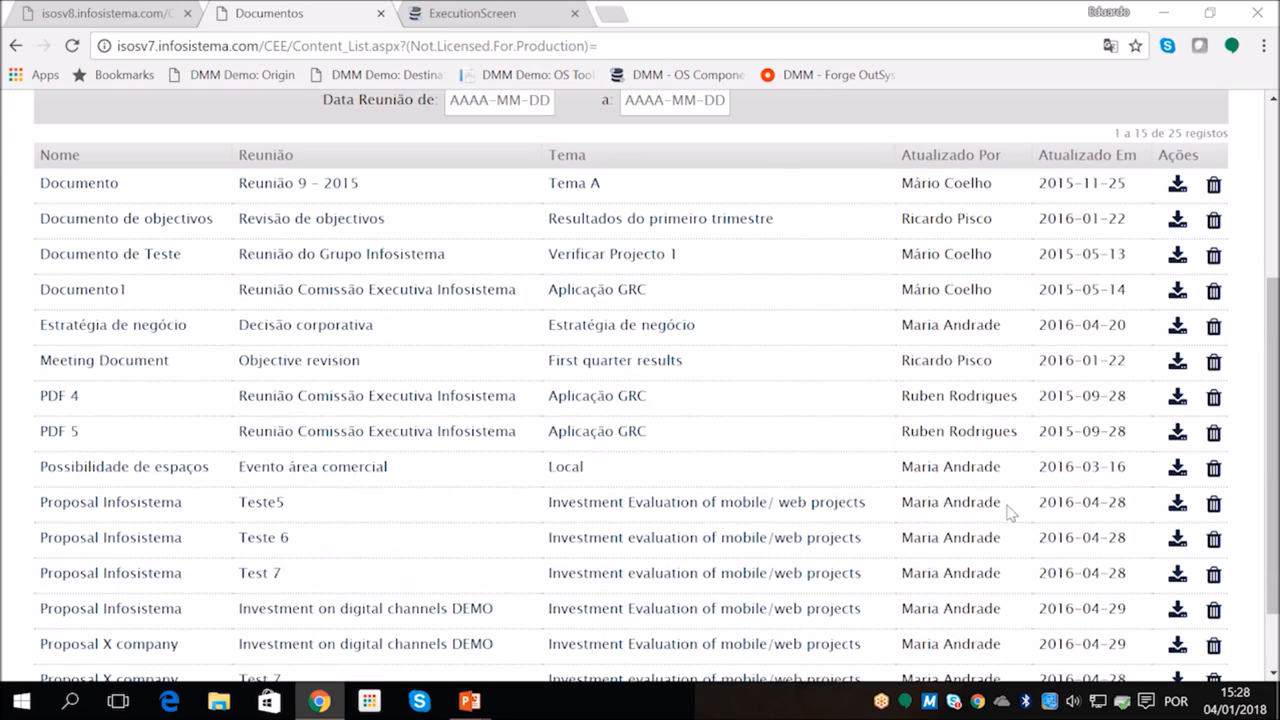
Download the PDF 5 document from the destination's Documentos list, open the file to check its content, and close it
scroll(1170, 420, "down", 1)
left_click(1178, 346)
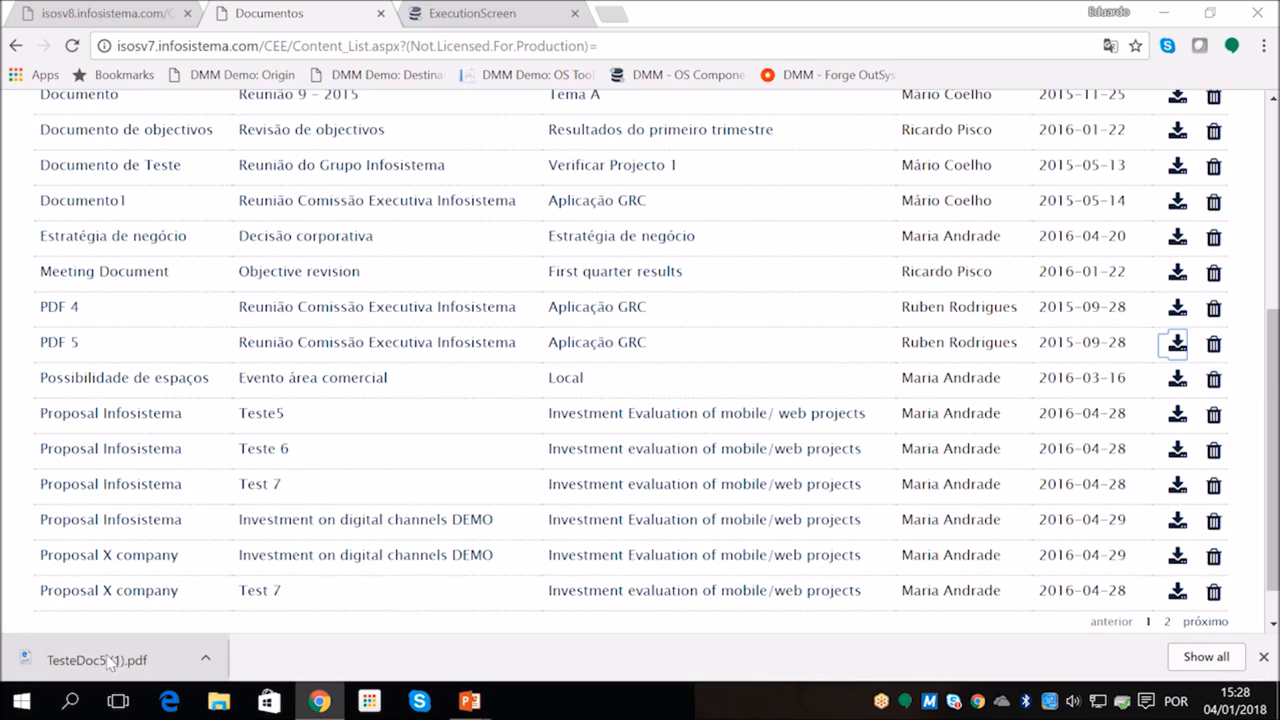
left_click(112, 660)
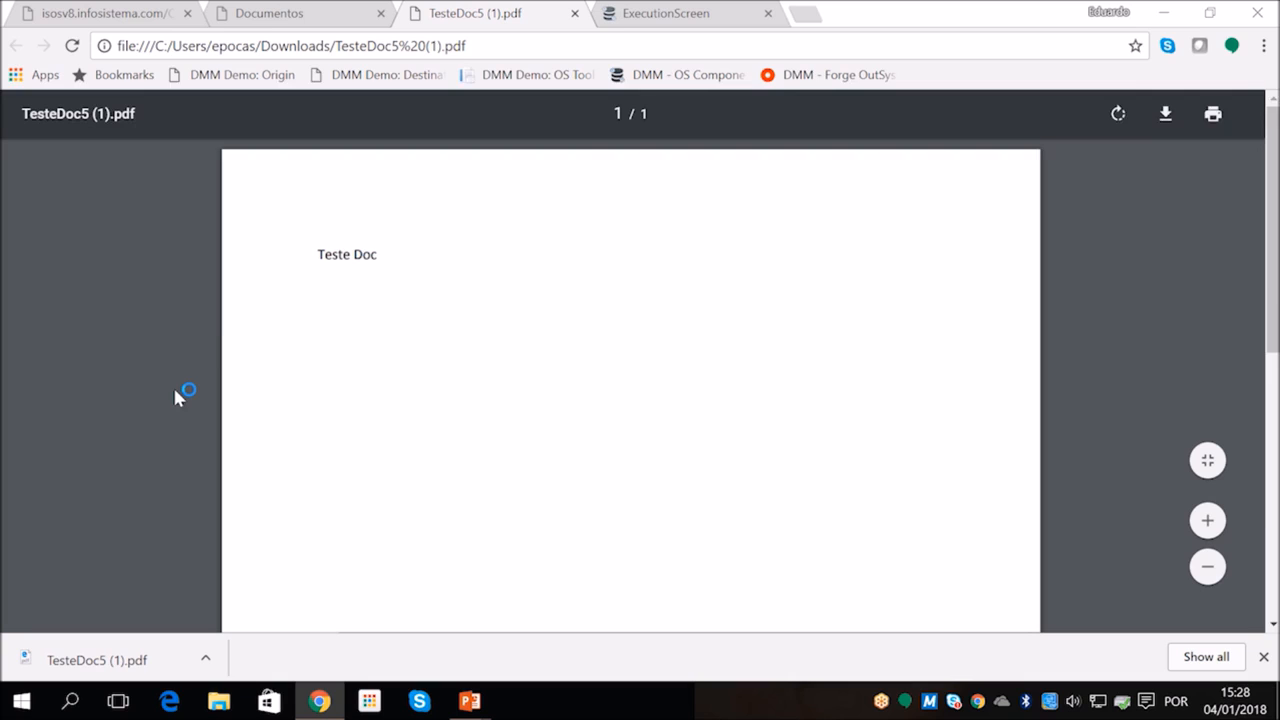
left_click(575, 13)
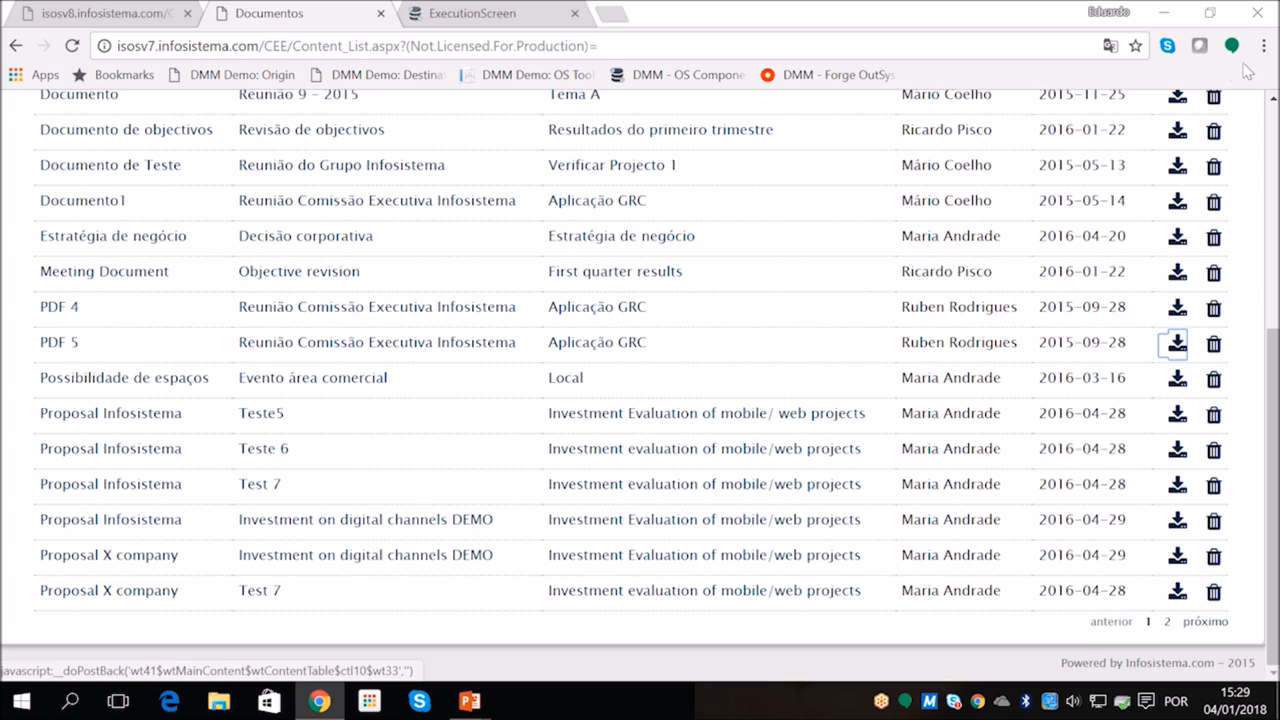
mouse_move(1177, 12)
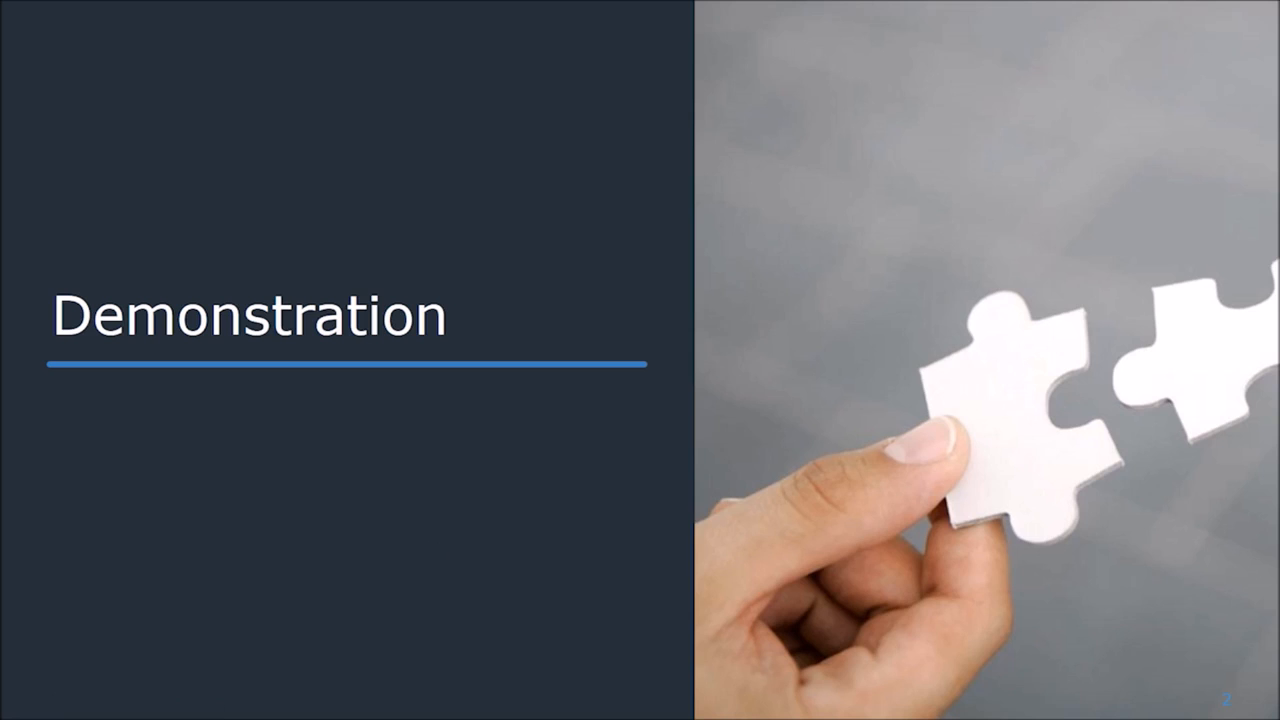
key("Right")
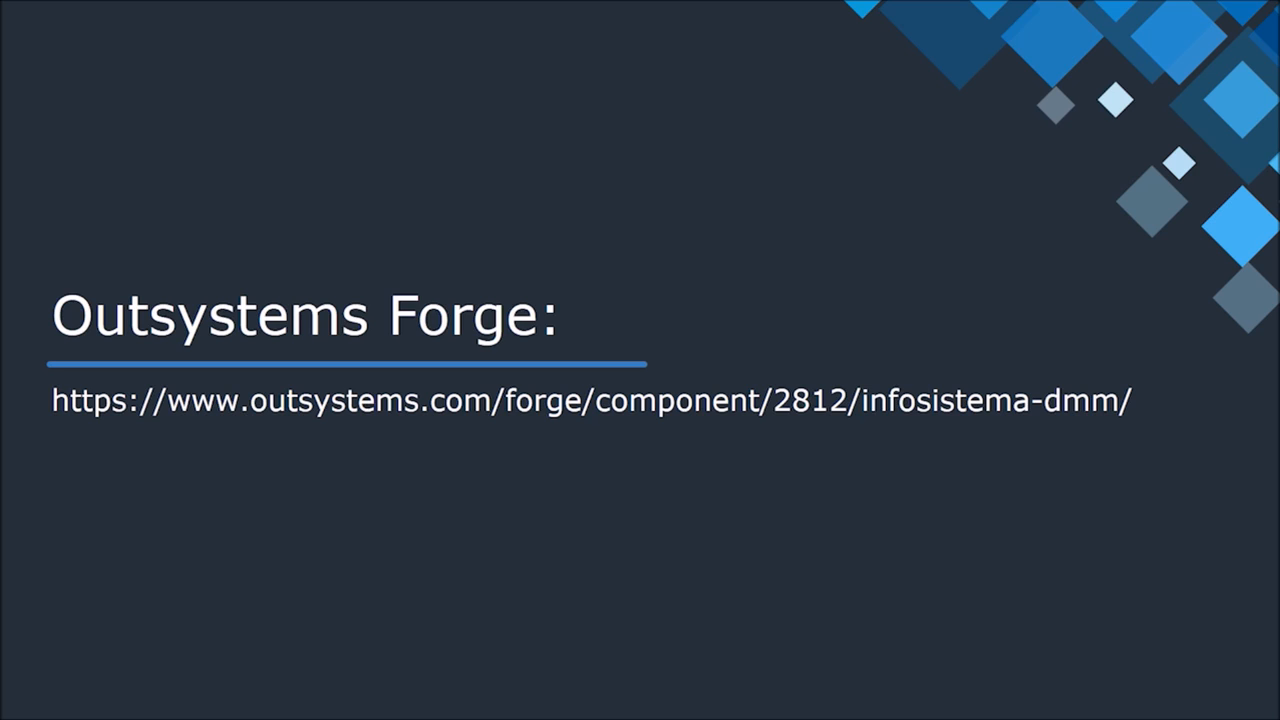
key("Right")
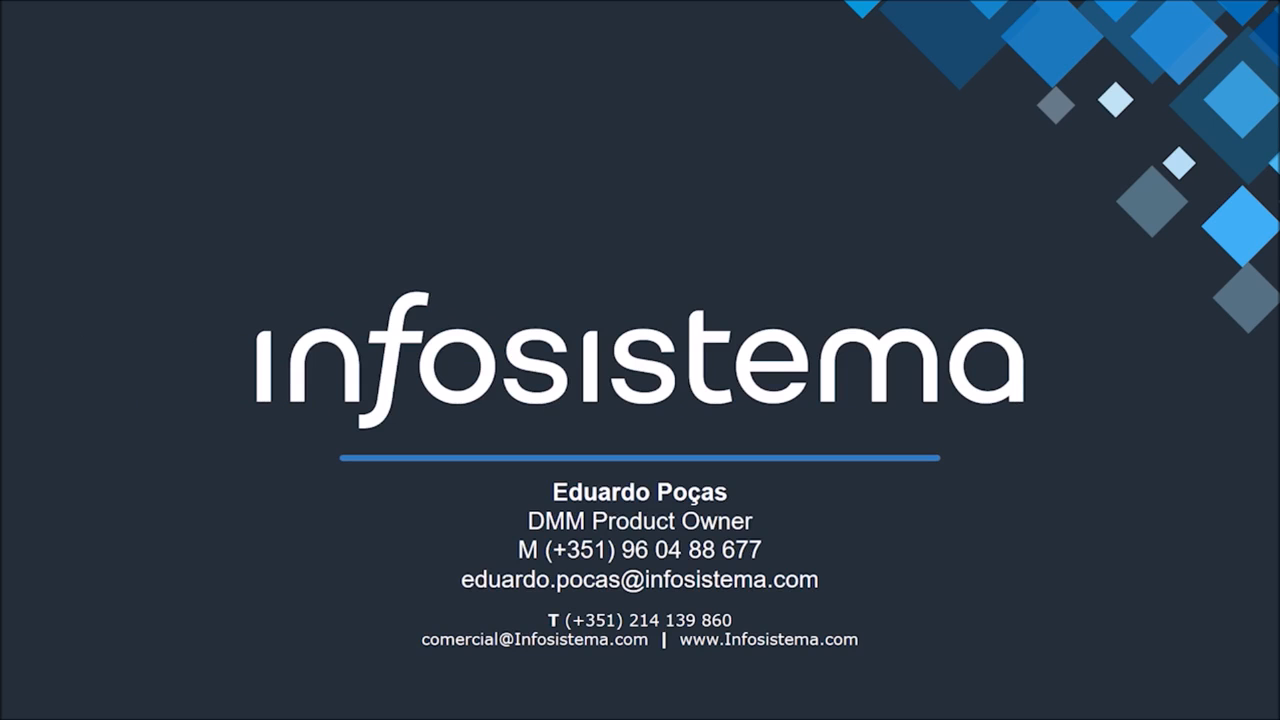